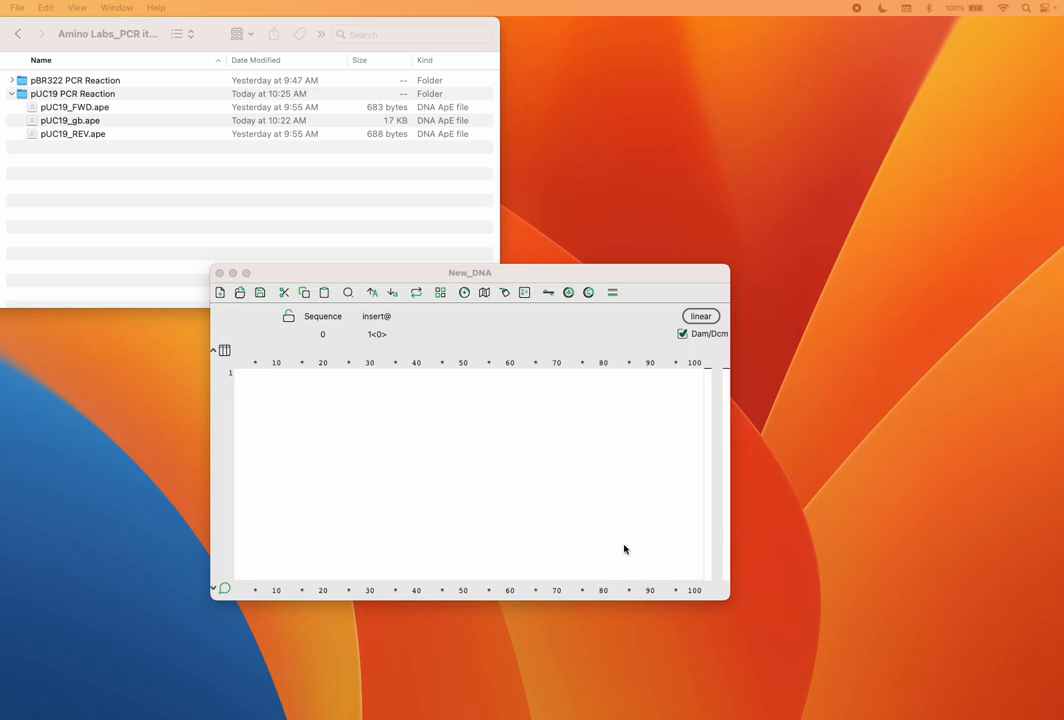
- Look at the ApE plasmid editor download page in the browser, and put the browser window away
{"action": "left_click_drag", "start_coordinate": [195, 487], "coordinate": [423, 97]}
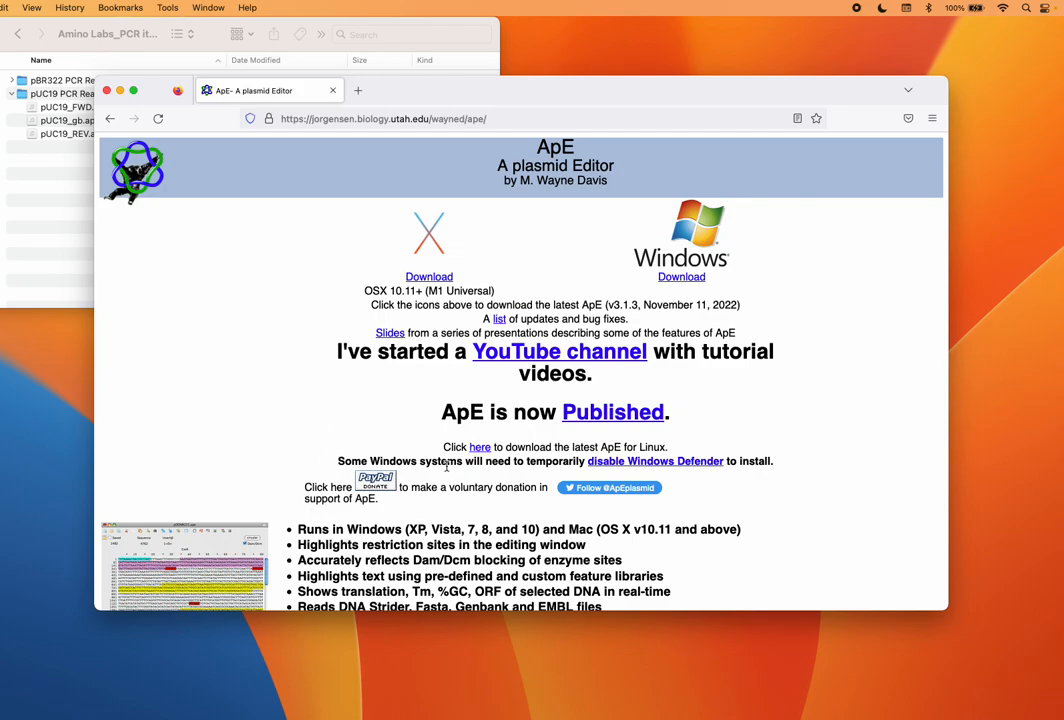
{"action": "left_click_drag", "start_coordinate": [522, 90], "coordinate": [410, 719]}
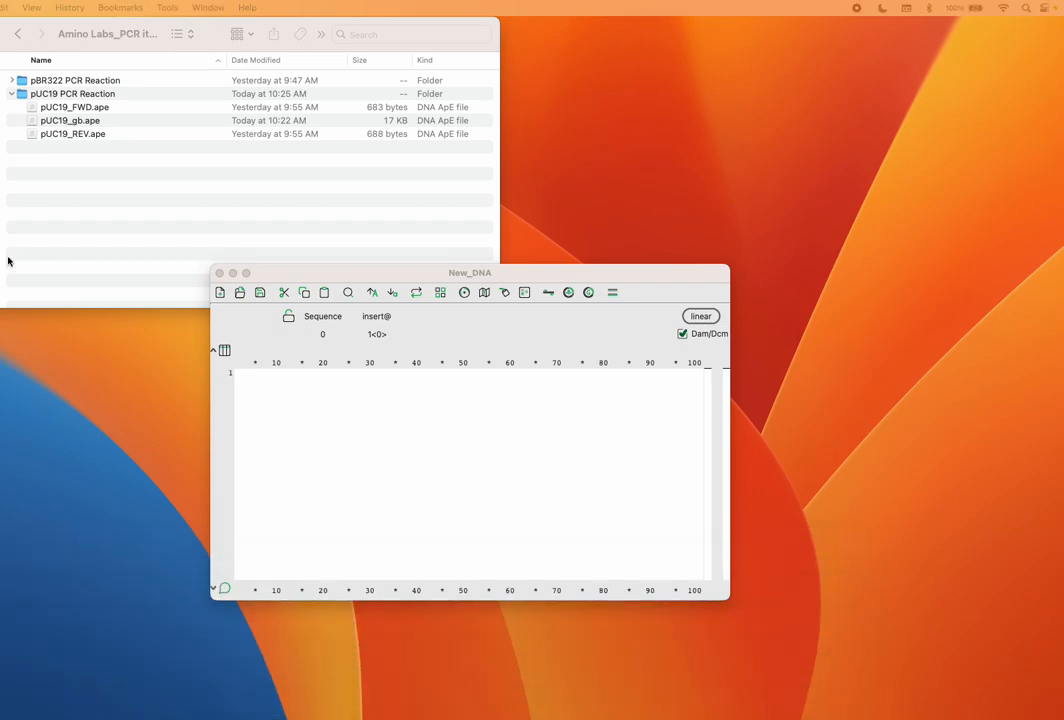
- Open the pUC19_gb.ape plasmid file from the pUC19 PCR Reaction folder
{"action": "left_click_drag", "start_coordinate": [313, 271], "coordinate": [353, 277]}
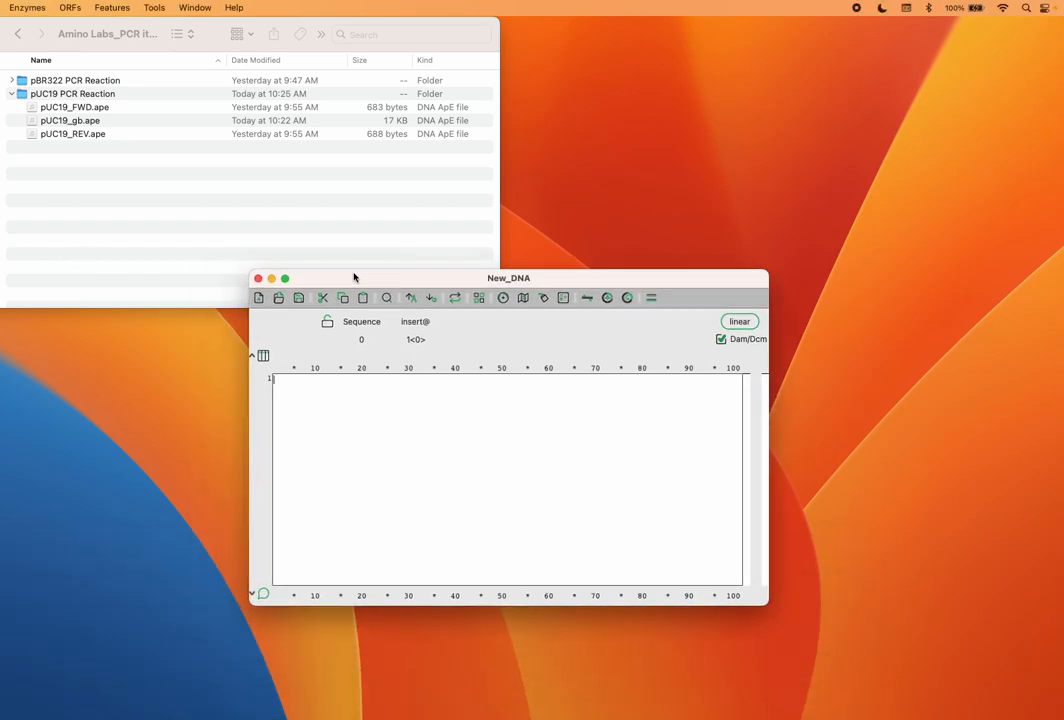
{"action": "left_click", "coordinate": [113, 182]}
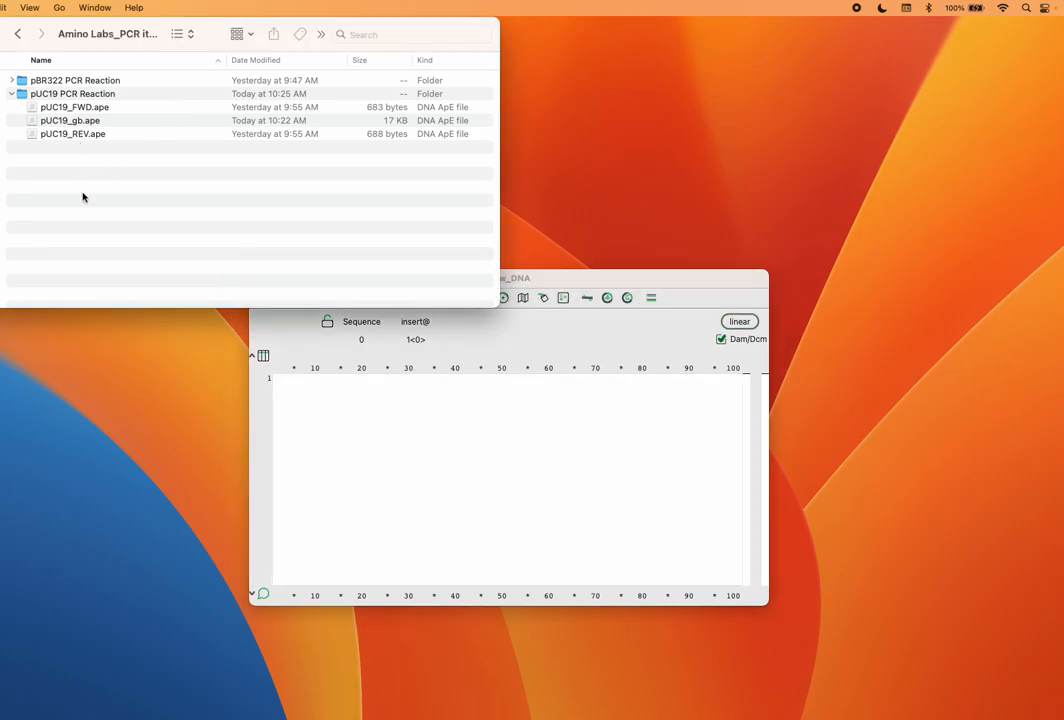
{"action": "double_click", "coordinate": [68, 120]}
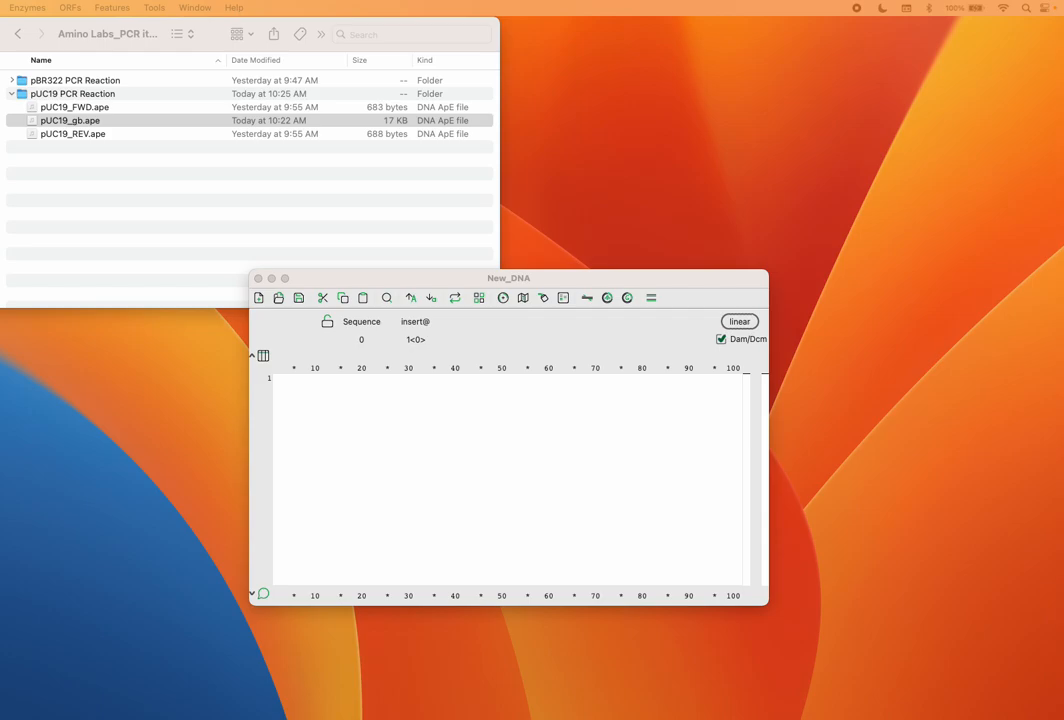
- Reposition the pUC19_gb.ape window and enlarge it vertically until the whole plasmid sequence fits
{"action": "left_click_drag", "start_coordinate": [375, 561], "coordinate": [657, 212]}
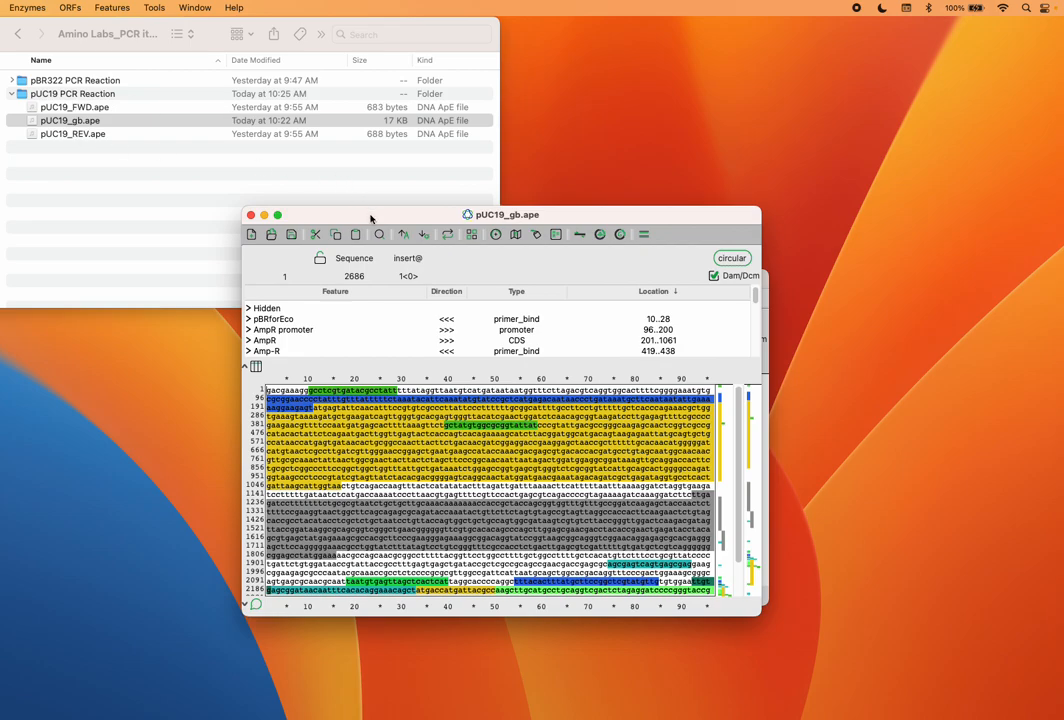
{"action": "left_click_drag", "start_coordinate": [370, 218], "coordinate": [359, 155]}
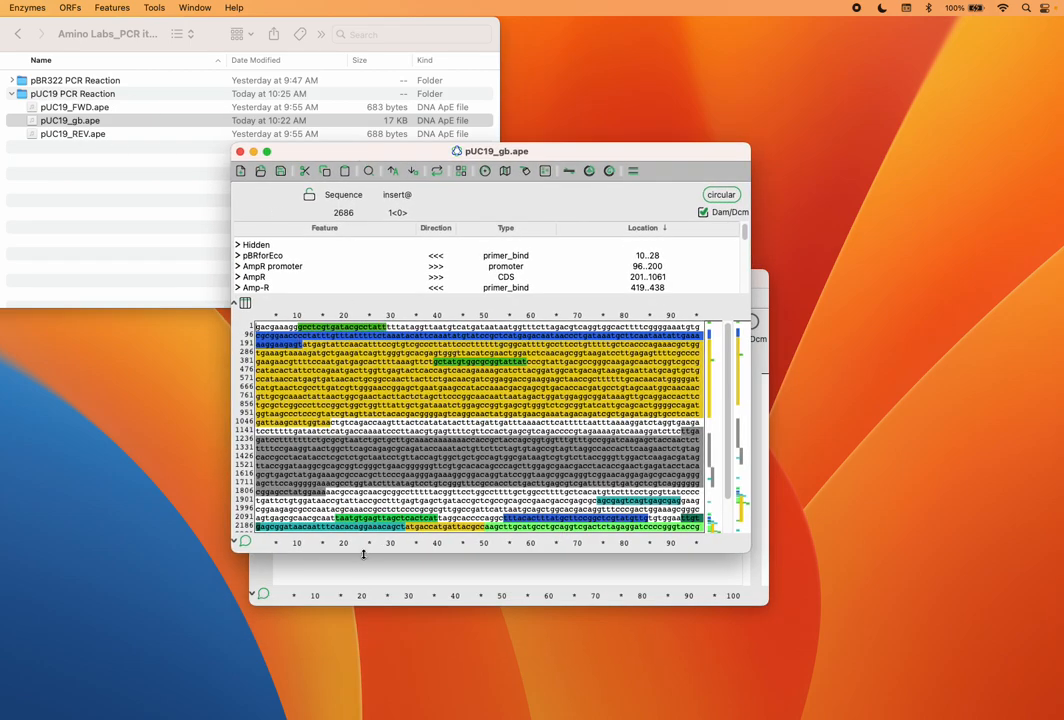
{"action": "left_click_drag", "start_coordinate": [363, 554], "coordinate": [357, 662]}
{"action": "left_click_drag", "start_coordinate": [407, 156], "coordinate": [407, 35]}
{"action": "left_click_drag", "start_coordinate": [404, 553], "coordinate": [408, 658]}
{"action": "left_click_drag", "start_coordinate": [557, 38], "coordinate": [519, 86]}
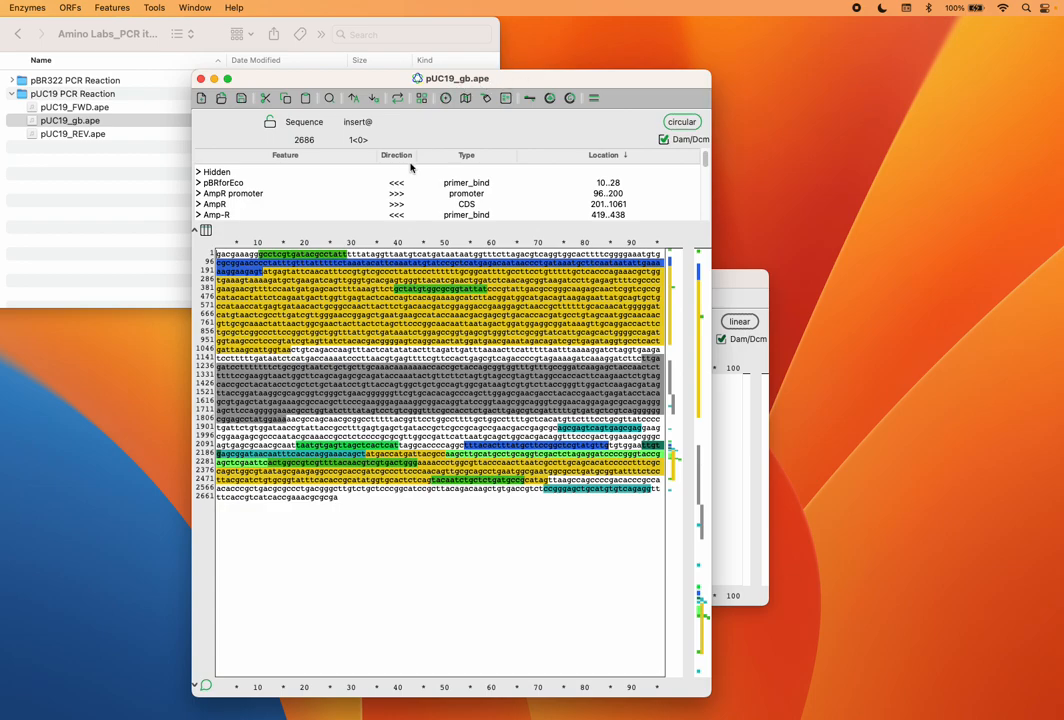
- Display the enlarged circular map of pUC19, examine the lacZ-alpha feature on it, and close the map
{"action": "left_click", "coordinate": [445, 97]}
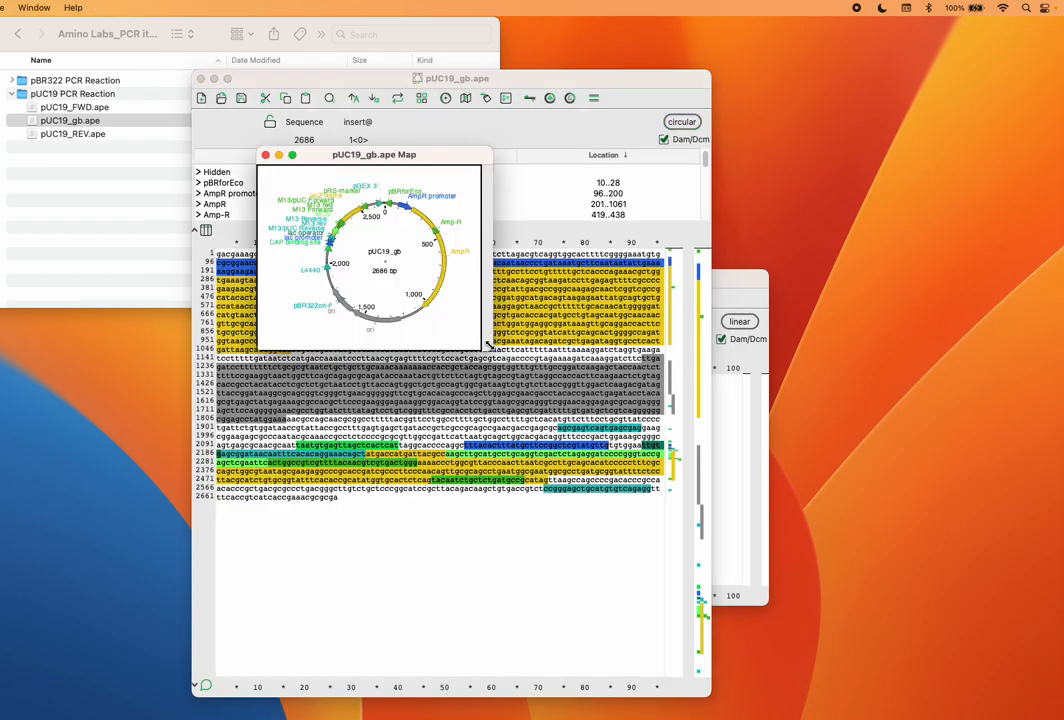
{"action": "left_click_drag", "start_coordinate": [489, 348], "coordinate": [675, 587]}
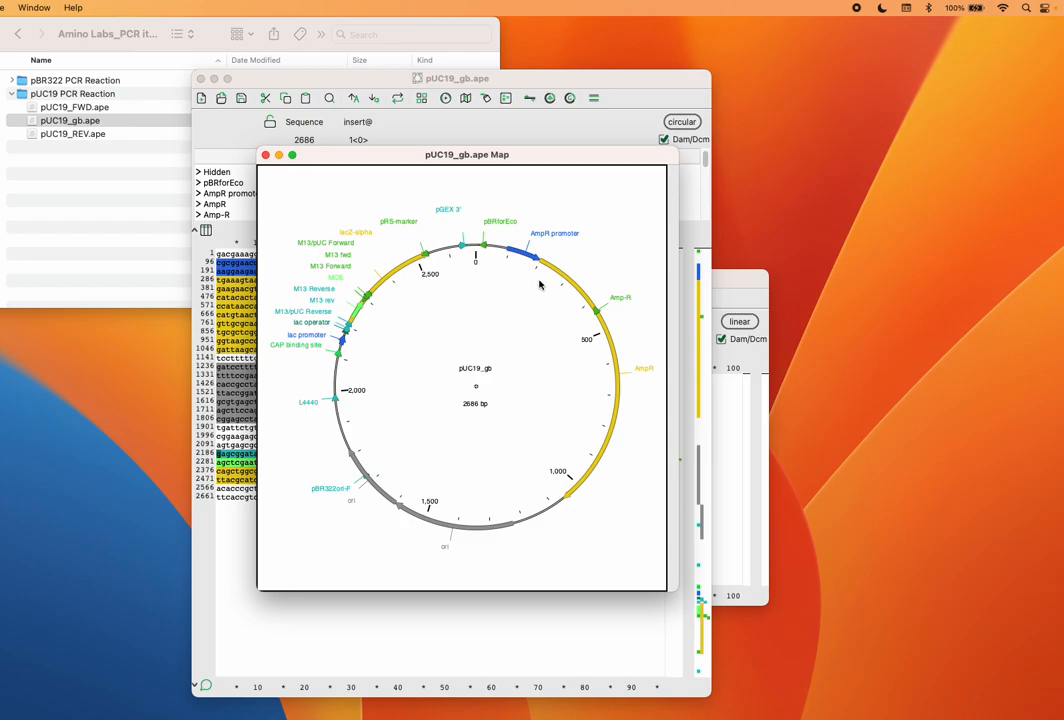
{"action": "mouse_move", "coordinate": [403, 268]}
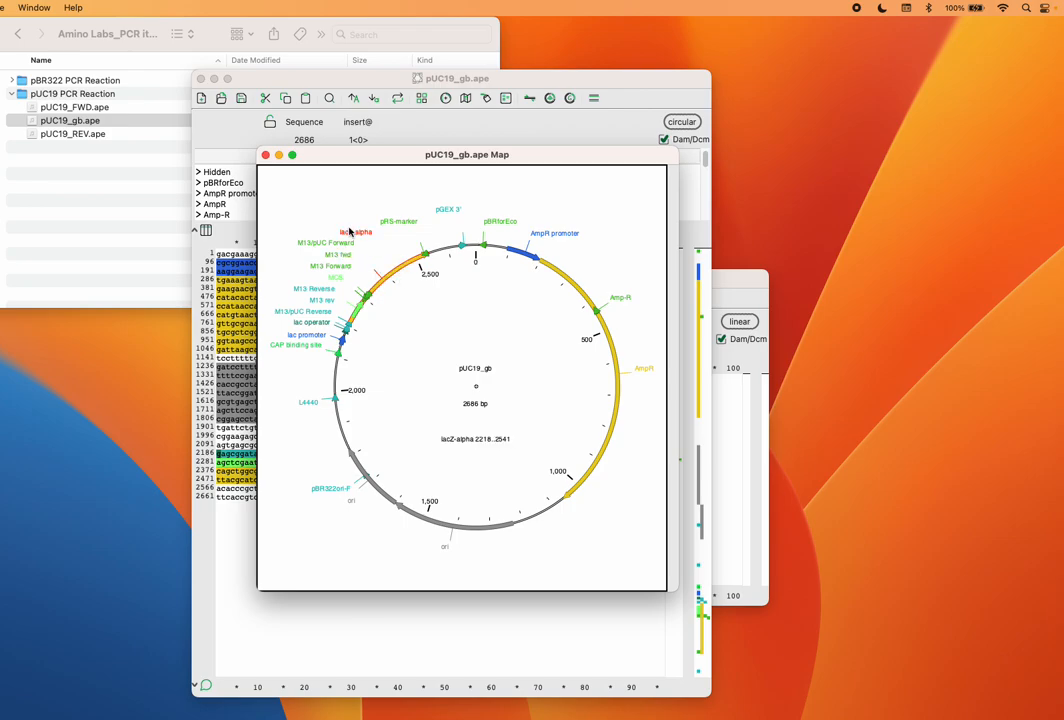
{"action": "left_click", "coordinate": [266, 156]}
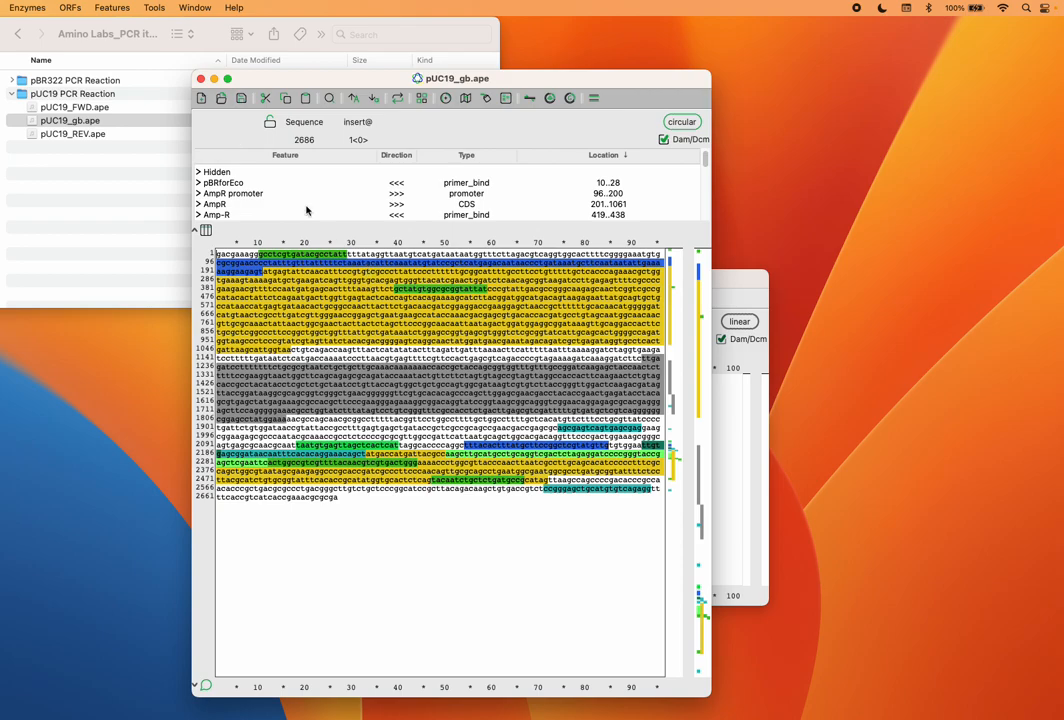
- Find the lacZ-alpha CDS in the plasmid's feature list and select its sequence
{"action": "scroll", "coordinate": [255, 197], "scroll_direction": "down", "scroll_amount": 6}
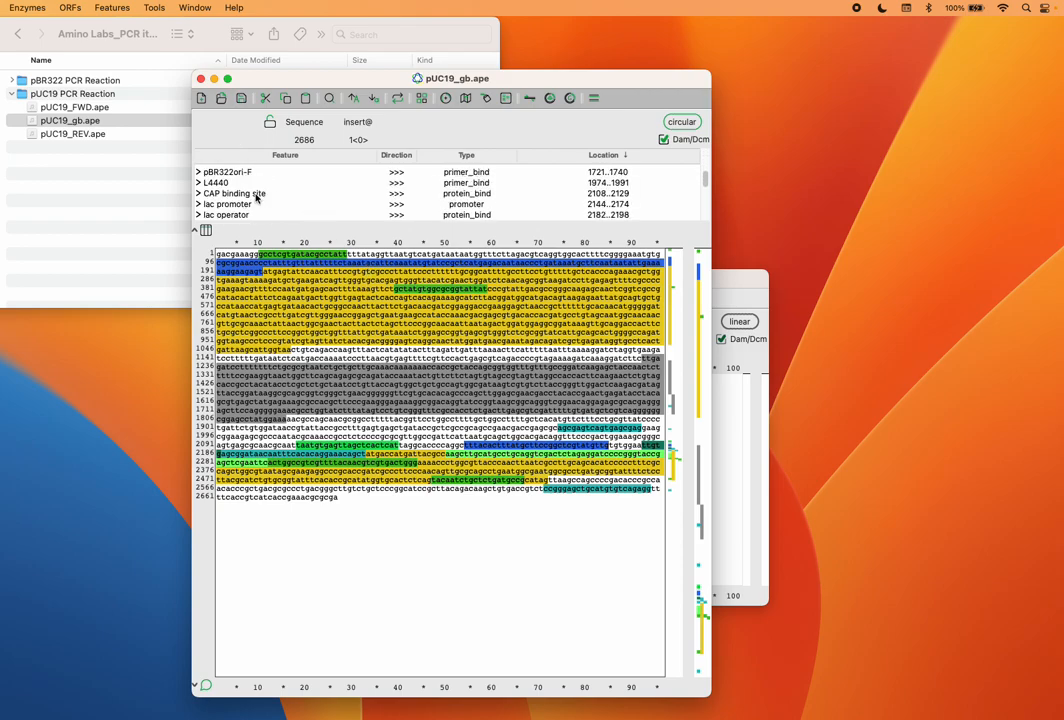
{"action": "scroll", "coordinate": [254, 204], "scroll_direction": "down", "scroll_amount": 4}
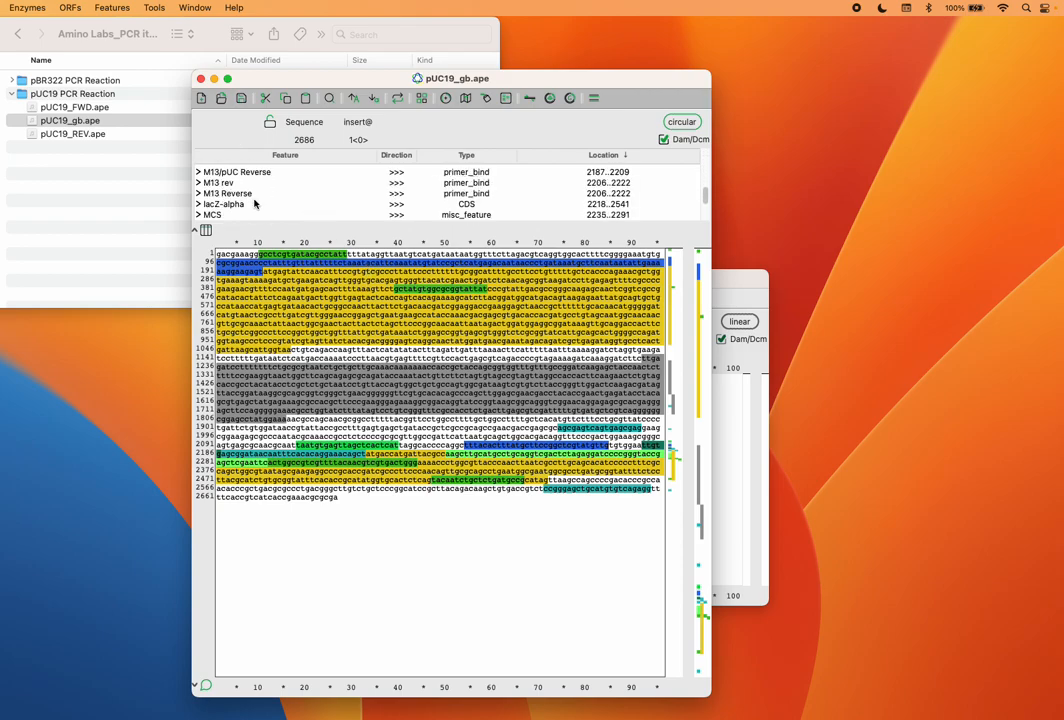
{"action": "left_click", "coordinate": [229, 205]}
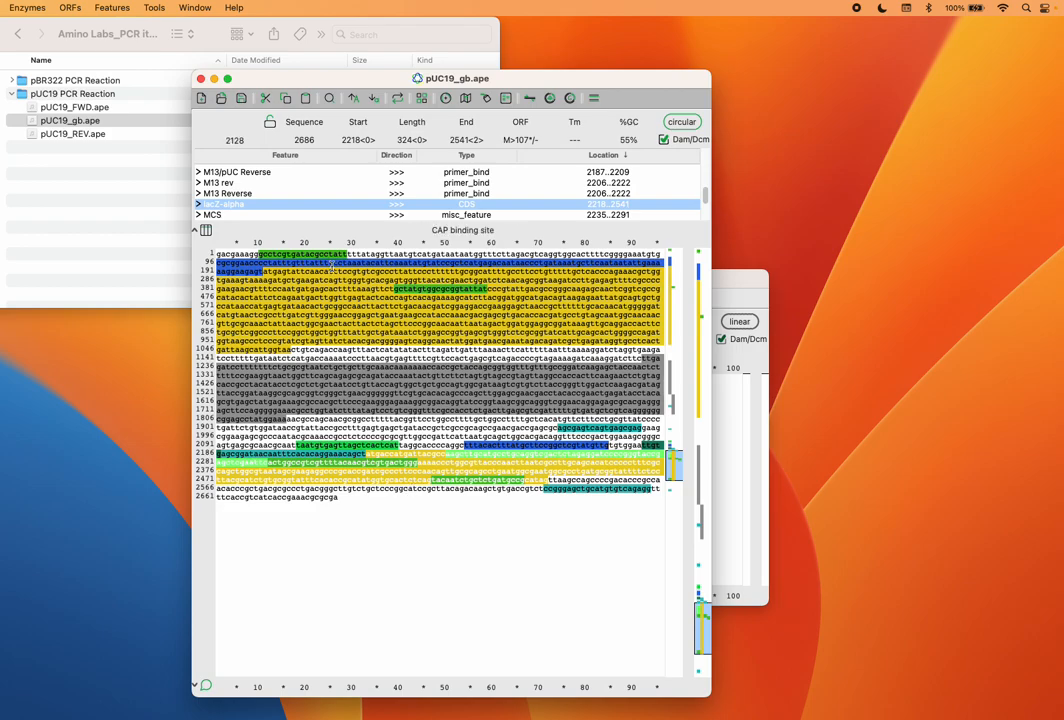
- Translate the selected lacZ-alpha sequence with one-letter code, line width 20 and DNA above; review the translation and close it
{"action": "left_click", "coordinate": [72, 11]}
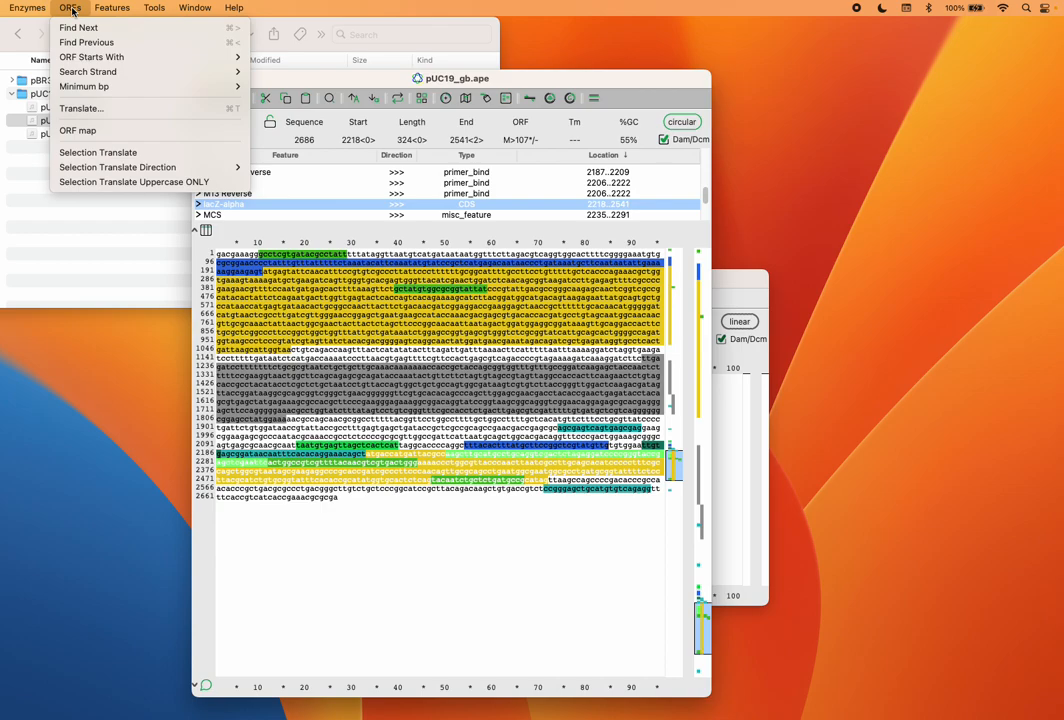
{"action": "left_click", "coordinate": [72, 110]}
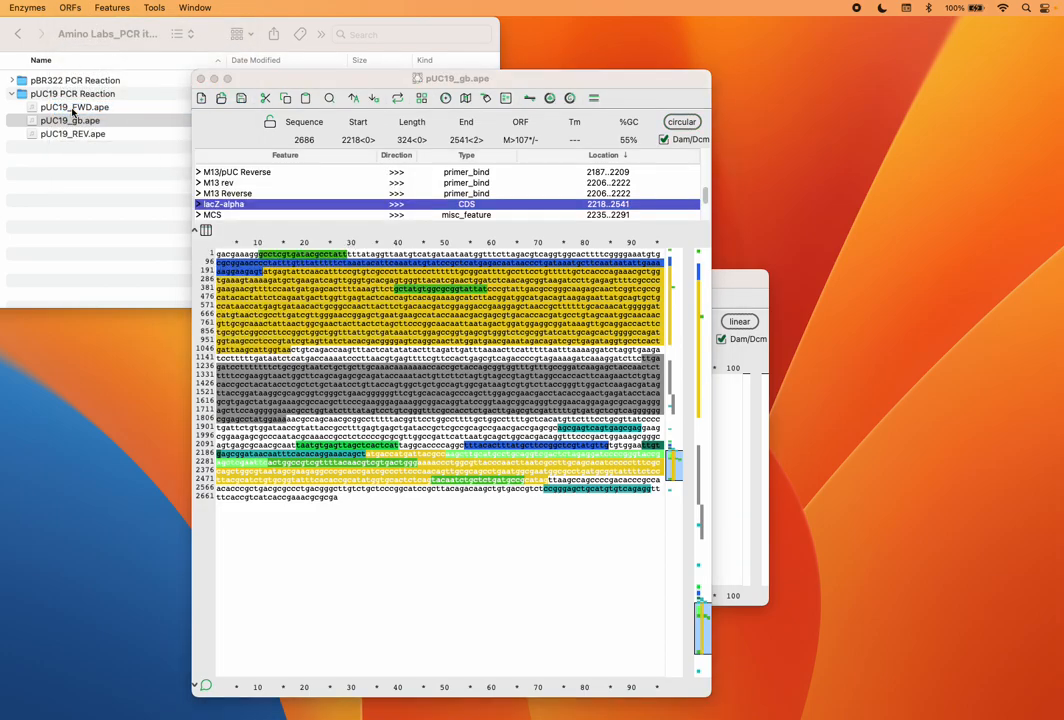
{"action": "key", "text": "ctrl+Up"}
{"action": "left_click", "coordinate": [383, 621]}
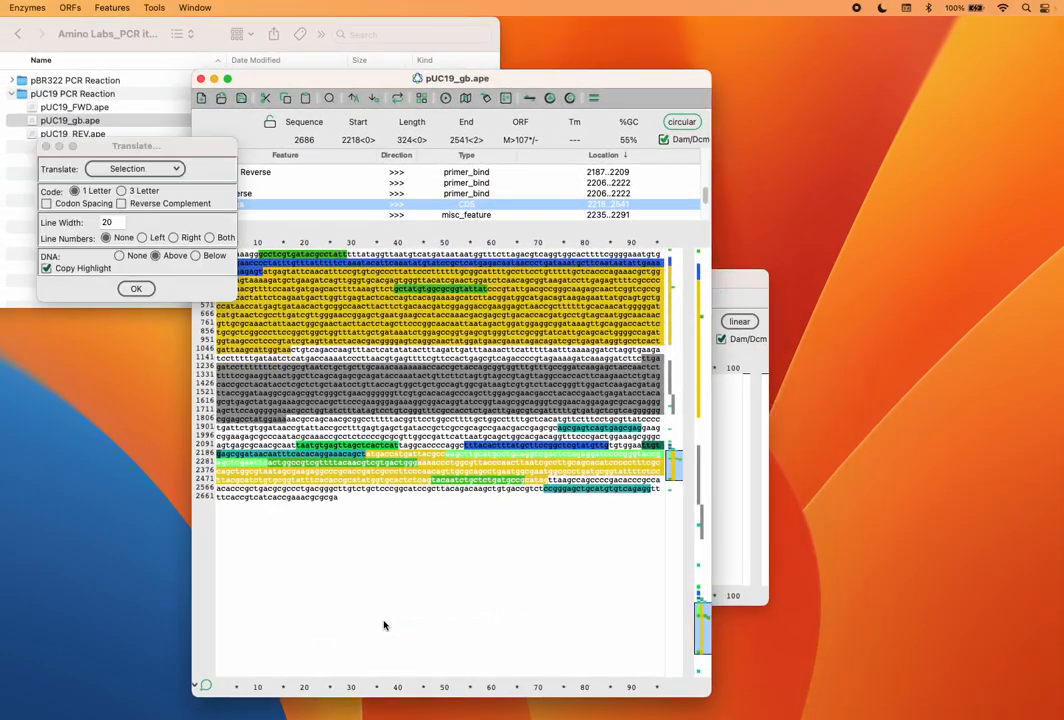
{"action": "left_click_drag", "start_coordinate": [176, 144], "coordinate": [296, 183]}
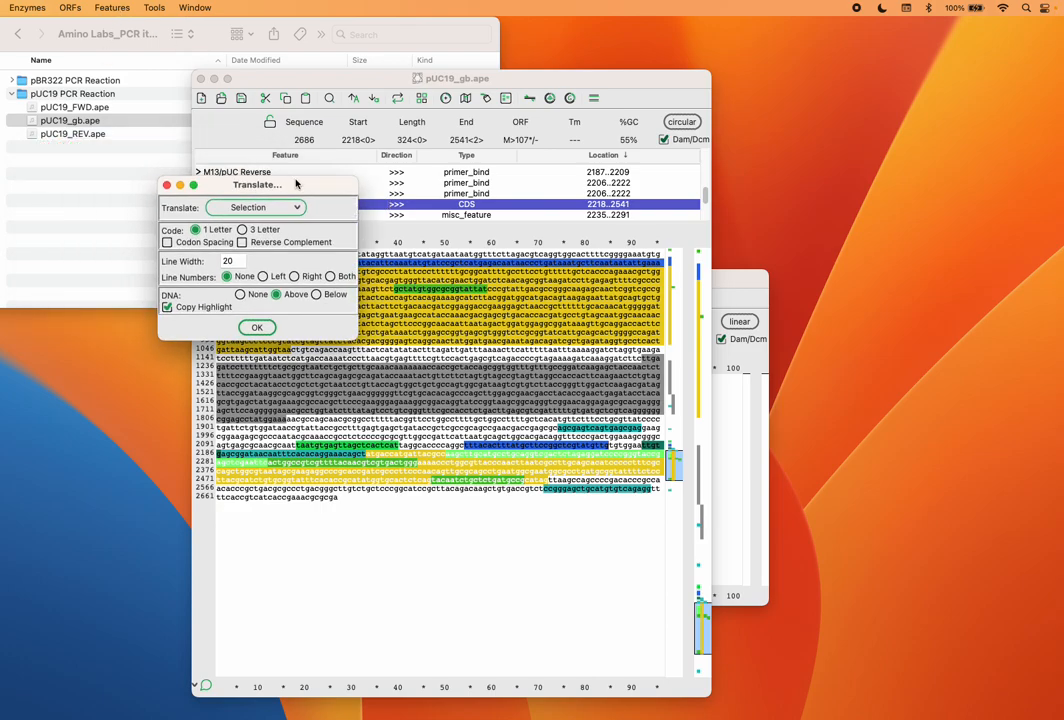
{"action": "left_click", "coordinate": [253, 207]}
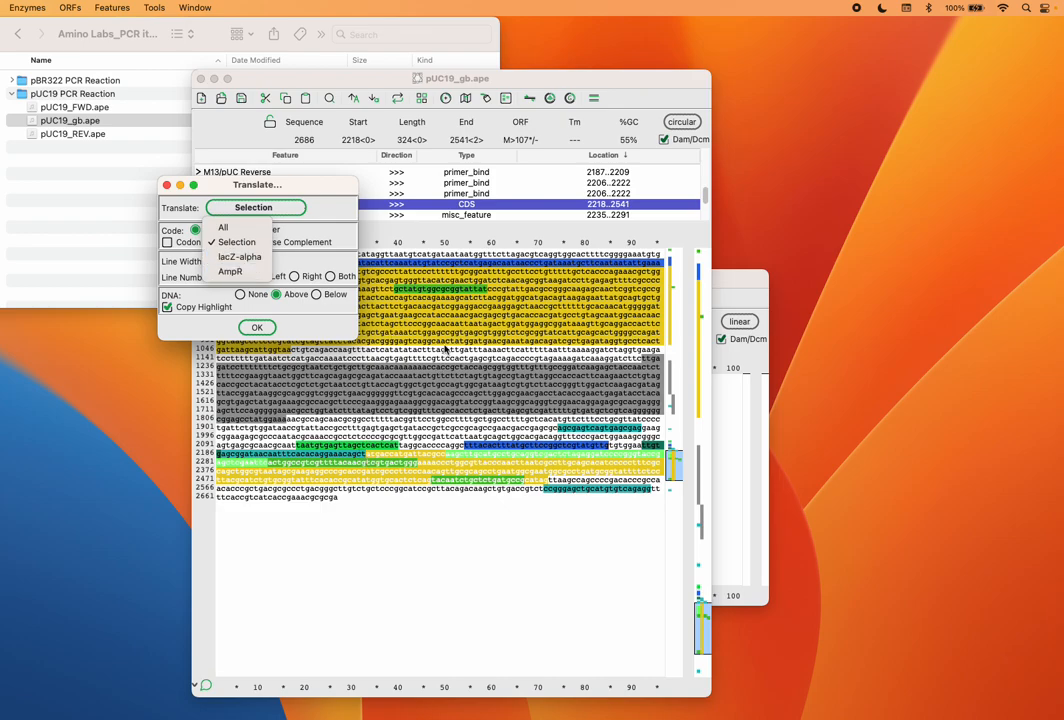
{"action": "left_click", "coordinate": [236, 242]}
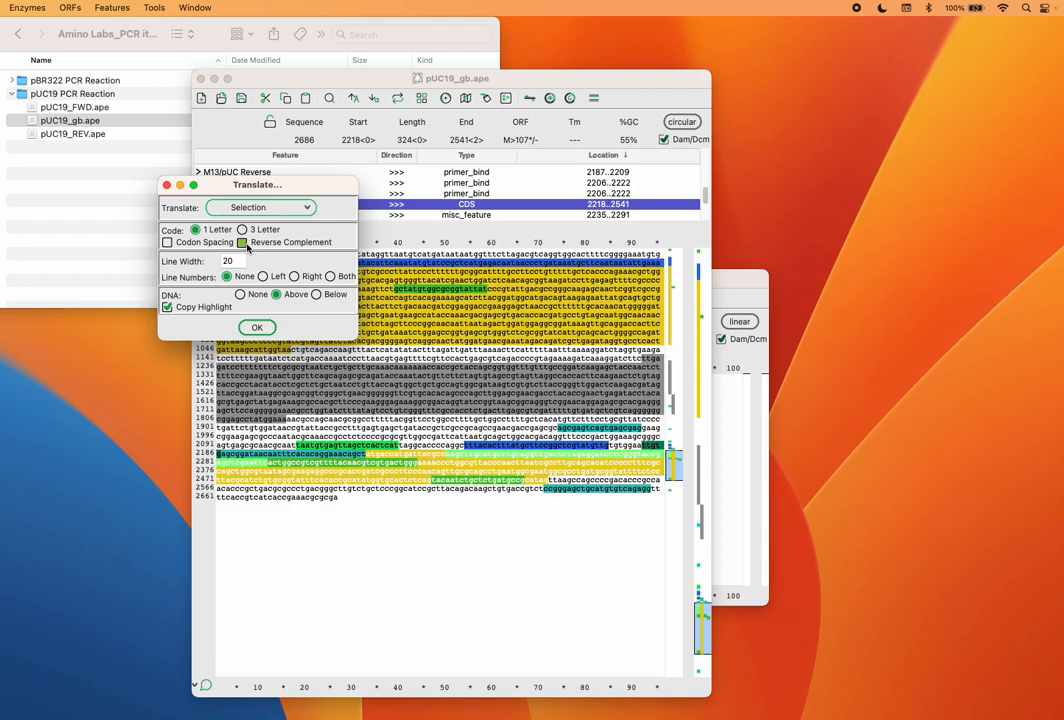
{"action": "left_click", "coordinate": [243, 243]}
{"action": "left_click", "coordinate": [256, 327]}
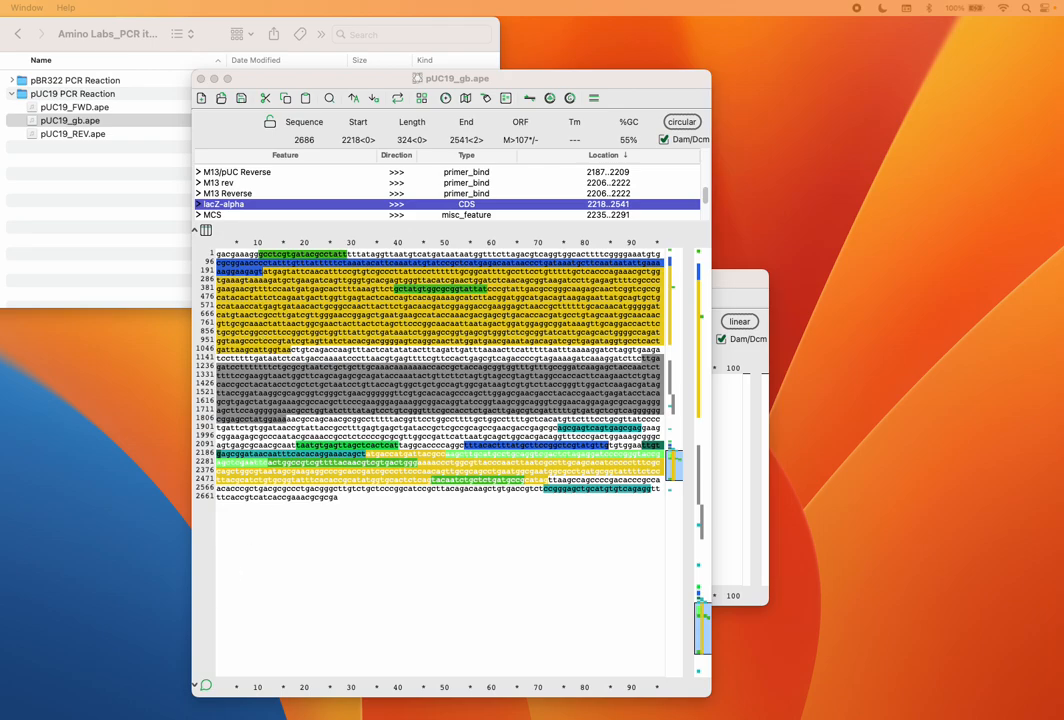
{"action": "left_click_drag", "start_coordinate": [114, 570], "coordinate": [419, 223]}
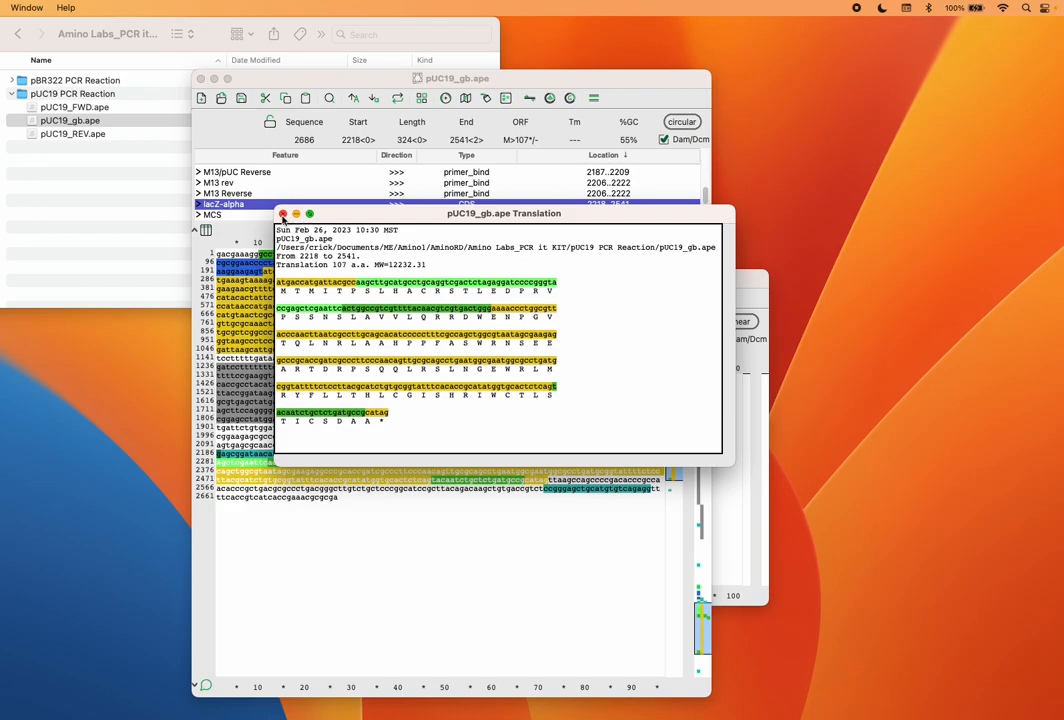
{"action": "left_click", "coordinate": [283, 214]}
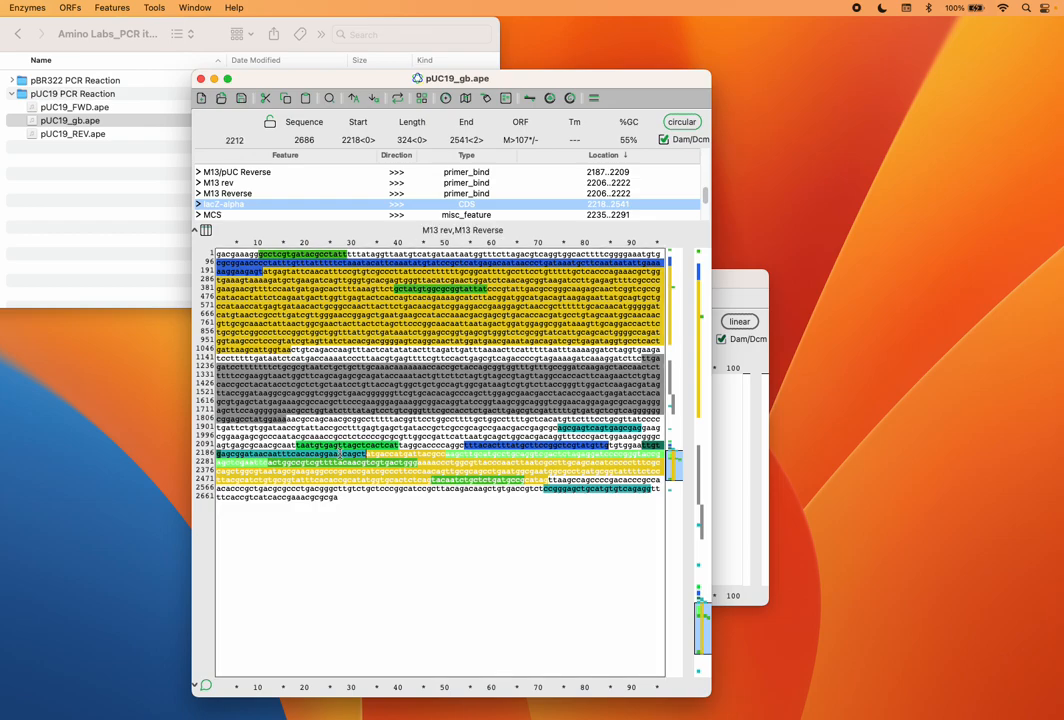
- Select the first 24 bases of lacZ-alpha, positions 2218 to 2241, and copy them for the forward primer
{"action": "left_click", "coordinate": [341, 454]}
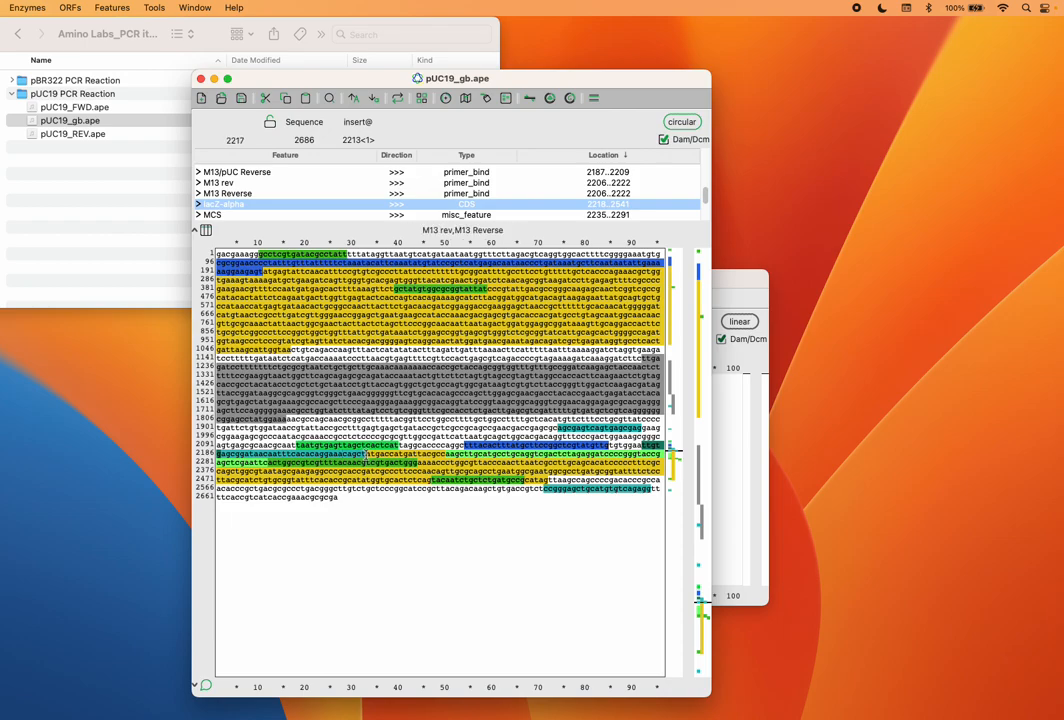
{"action": "left_click_drag", "start_coordinate": [365, 454], "coordinate": [417, 455]}
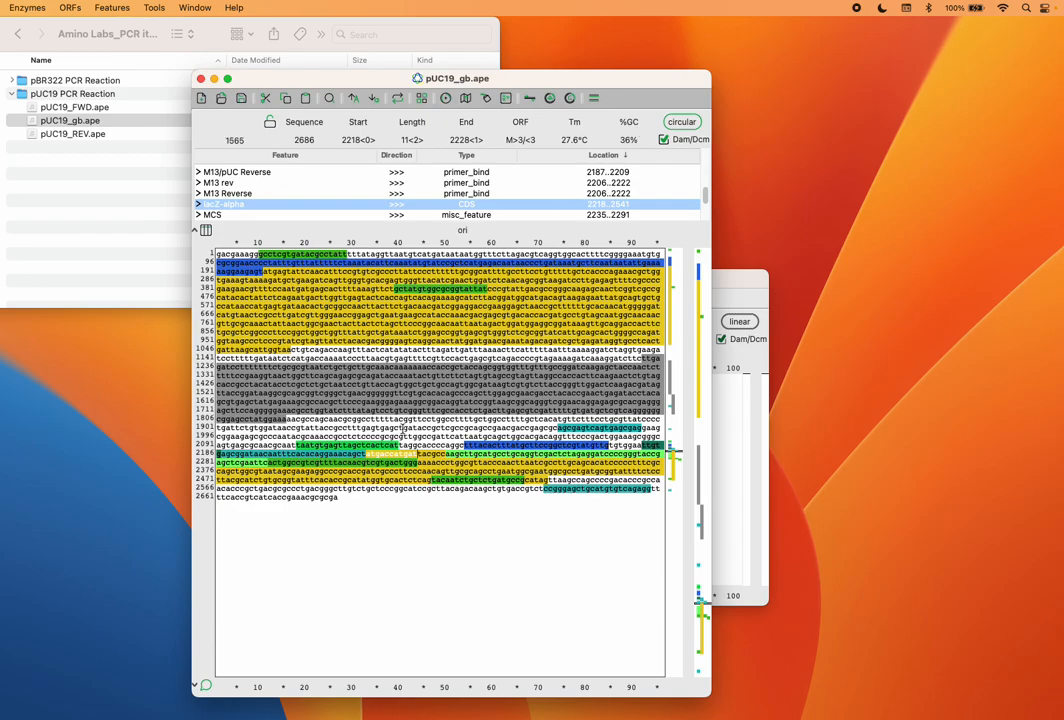
{"action": "left_click", "coordinate": [364, 455]}
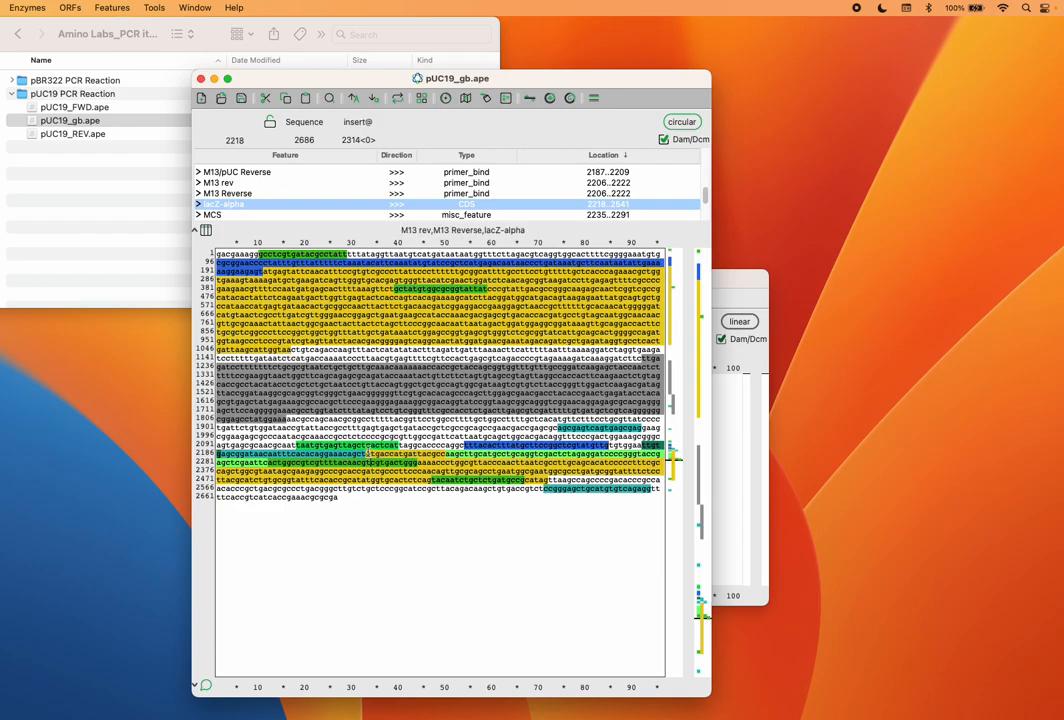
{"action": "left_click_drag", "start_coordinate": [366, 455], "coordinate": [477, 455]}
{"action": "key", "text": "super+c"}
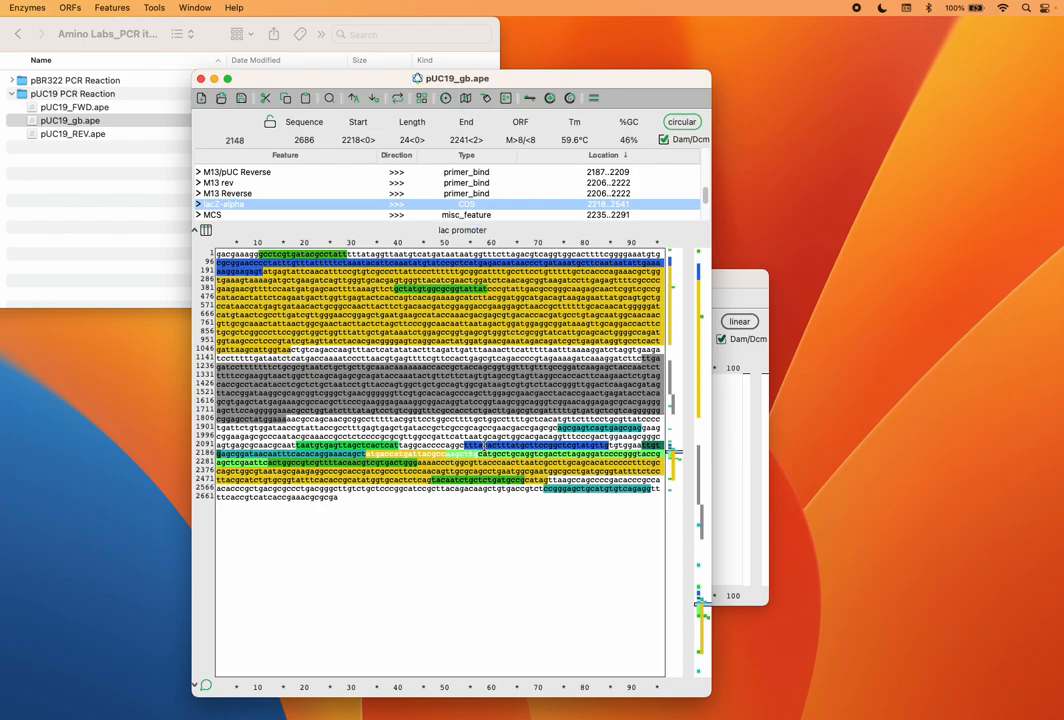
{"action": "left_click", "coordinate": [483, 454], "text": "shift"}
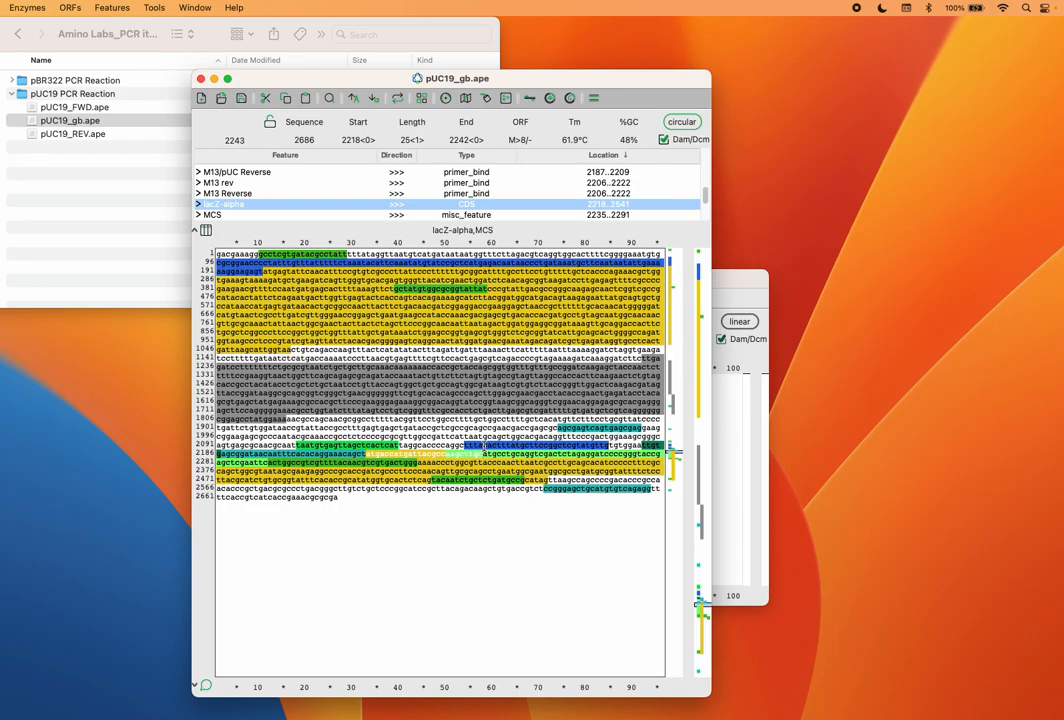
{"action": "key", "text": "shift+Left"}
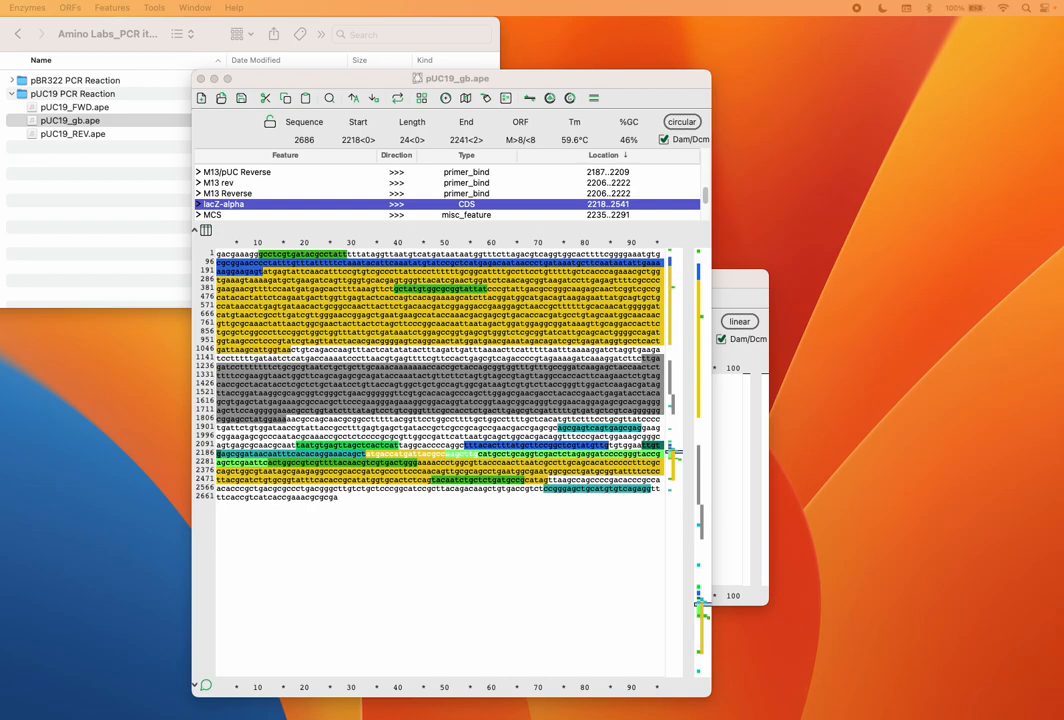
- Paste the copied 24-base sequence into a new DNA window, reposition the window, and select the entire pasted sequence
{"action": "left_click_drag", "start_coordinate": [390, 700], "coordinate": [670, 260]}
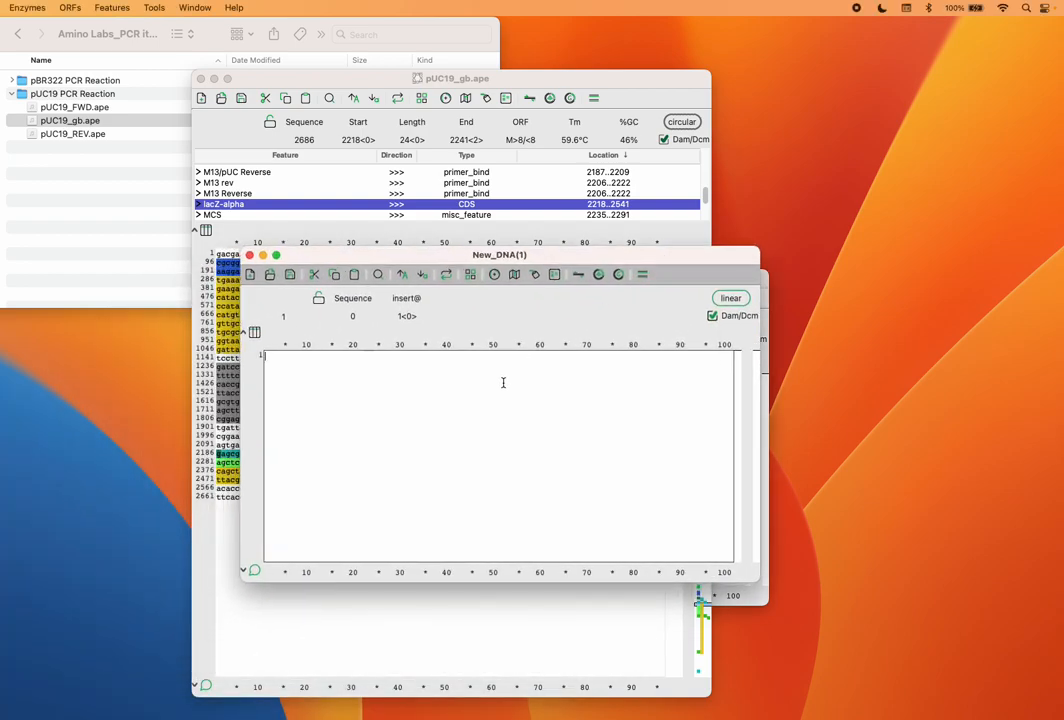
{"action": "key", "text": "super+v"}
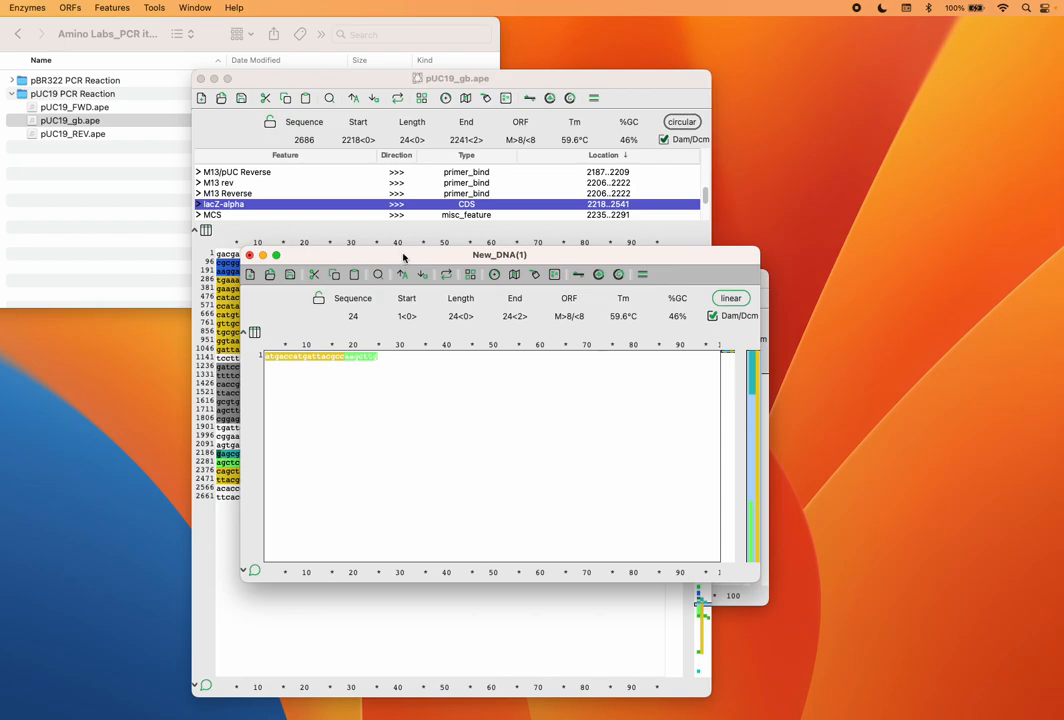
{"action": "left_click_drag", "start_coordinate": [402, 256], "coordinate": [450, 300]}
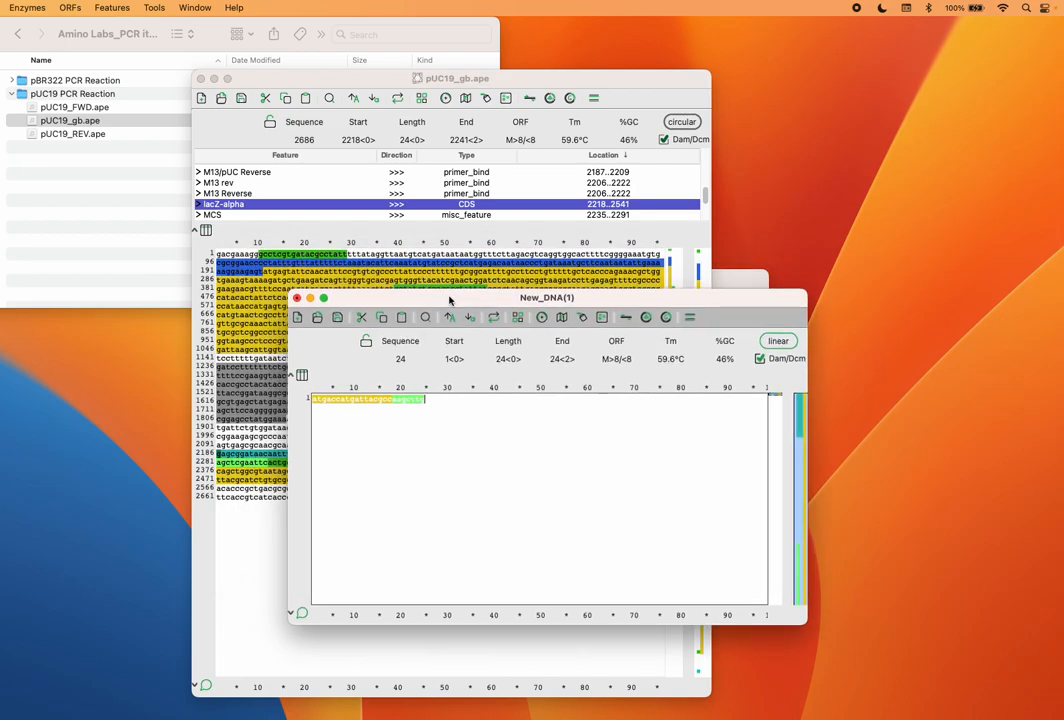
{"action": "left_click_drag", "start_coordinate": [468, 302], "coordinate": [429, 289]}
{"action": "left_click", "coordinate": [396, 390]}
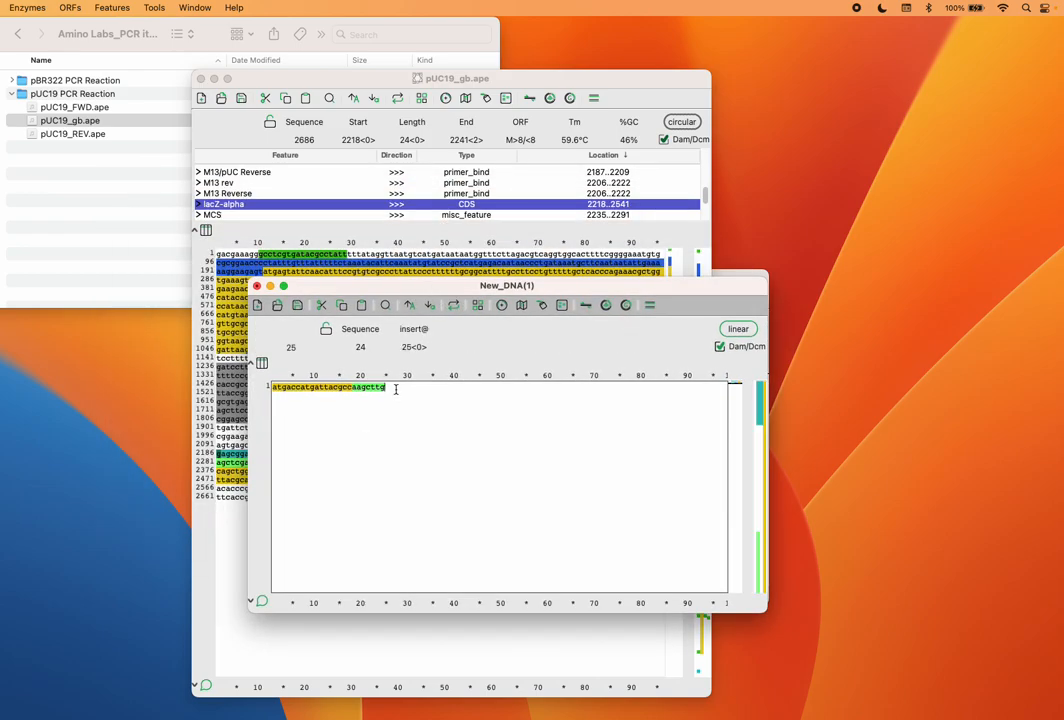
{"action": "left_click_drag", "start_coordinate": [396, 390], "coordinate": [268, 384]}
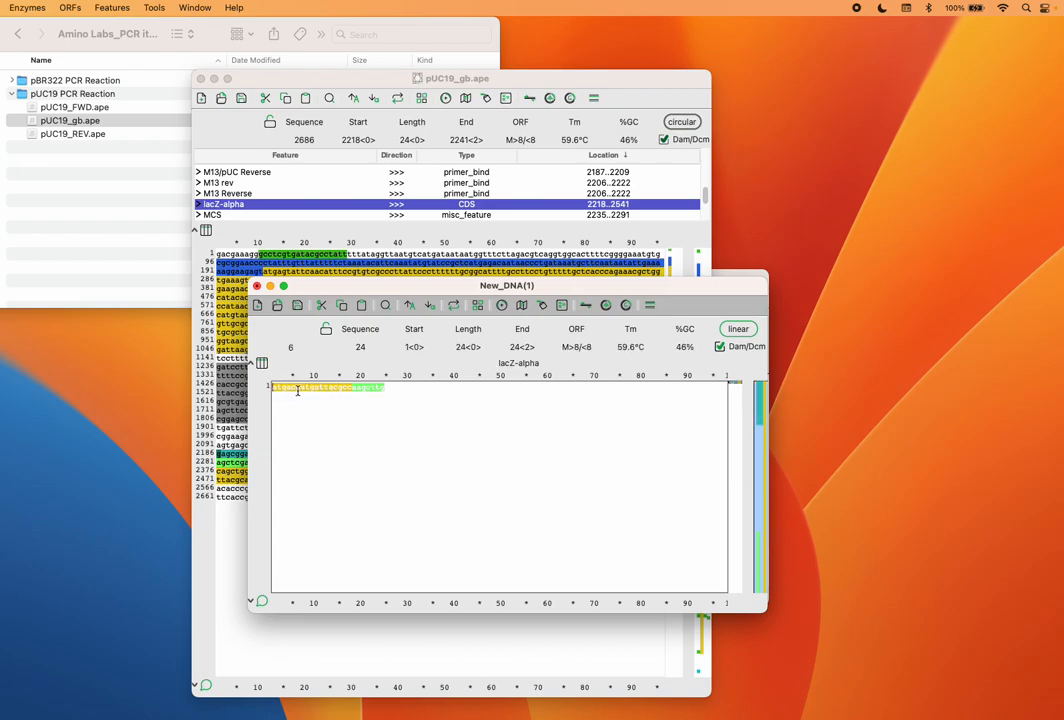
- Start a new feature covering all 24 bases of the pasted sequence and set its feature type to primer_bind
{"action": "right_click", "coordinate": [297, 391]}
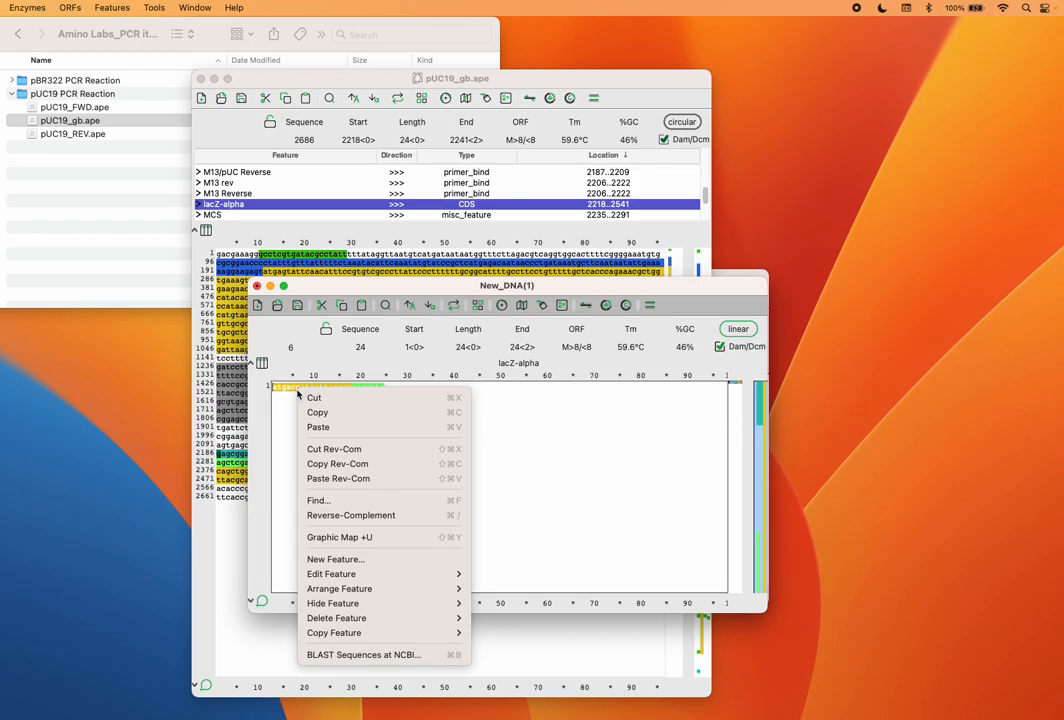
{"action": "left_click", "coordinate": [325, 560]}
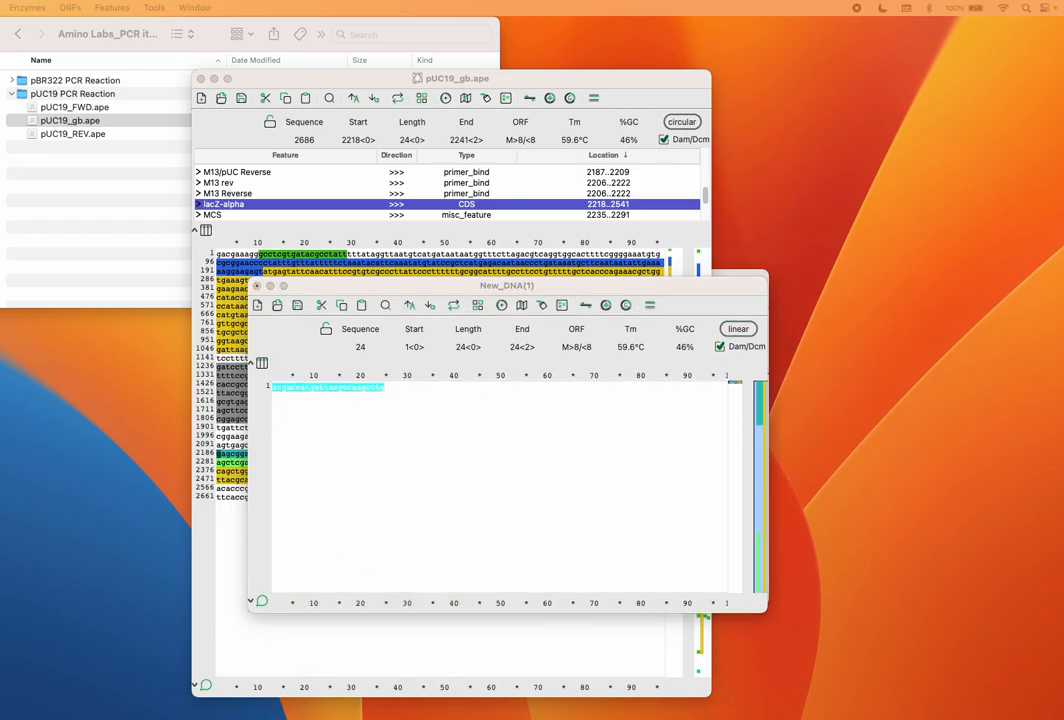
{"action": "left_click_drag", "start_coordinate": [117, 595], "coordinate": [553, 366]}
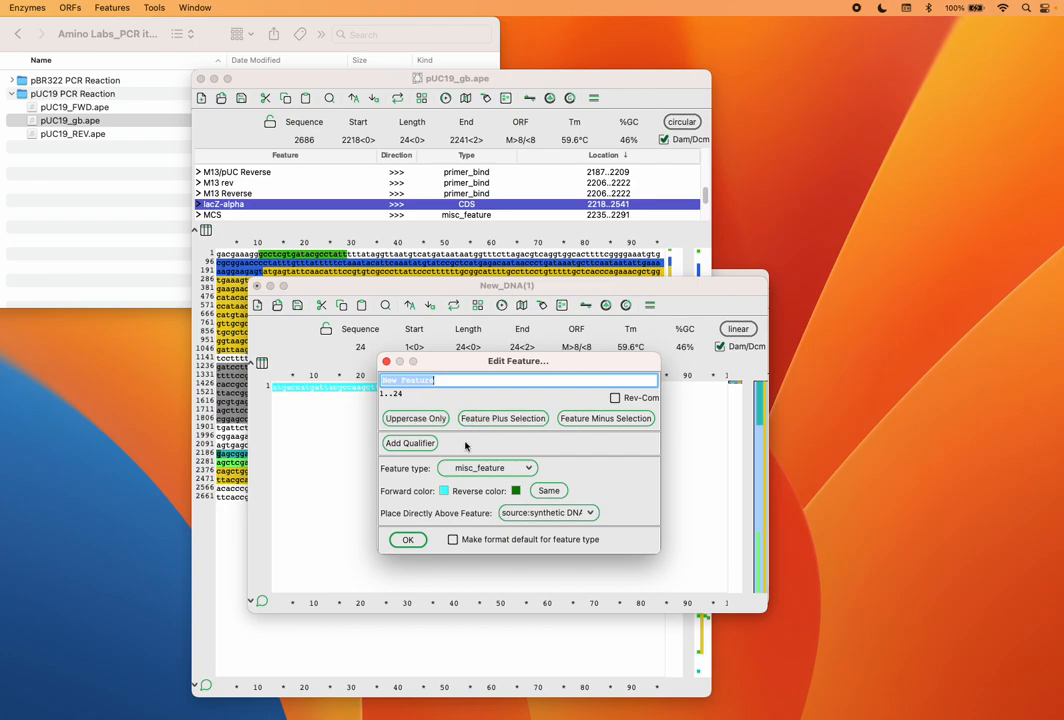
{"action": "left_click", "coordinate": [475, 470]}
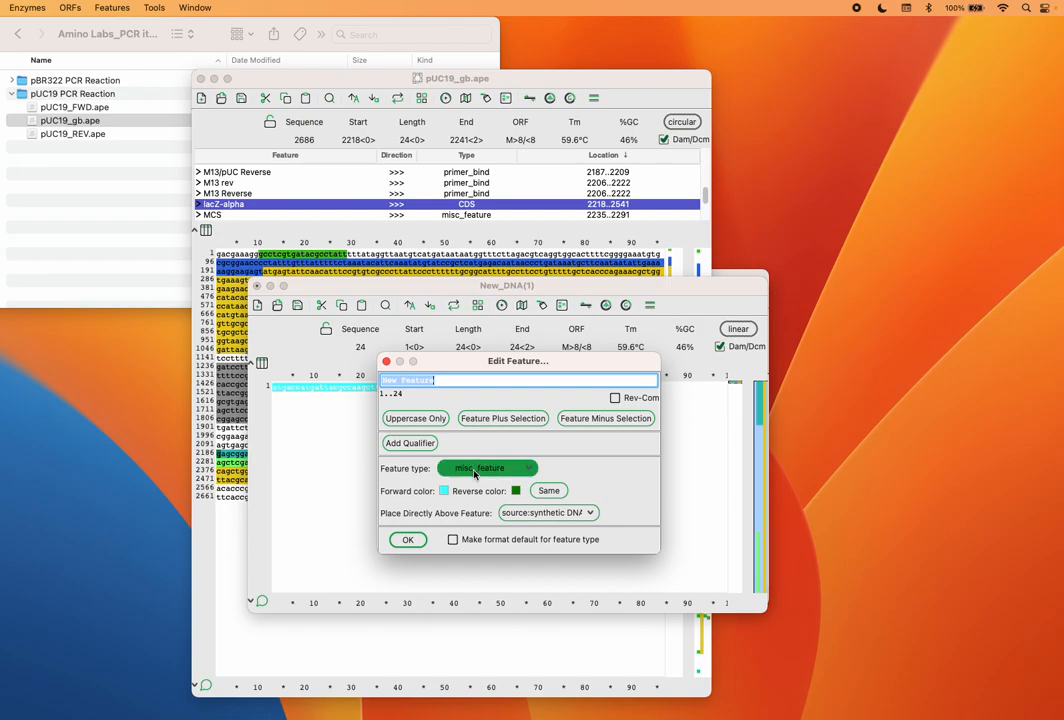
{"action": "left_click", "coordinate": [475, 471]}
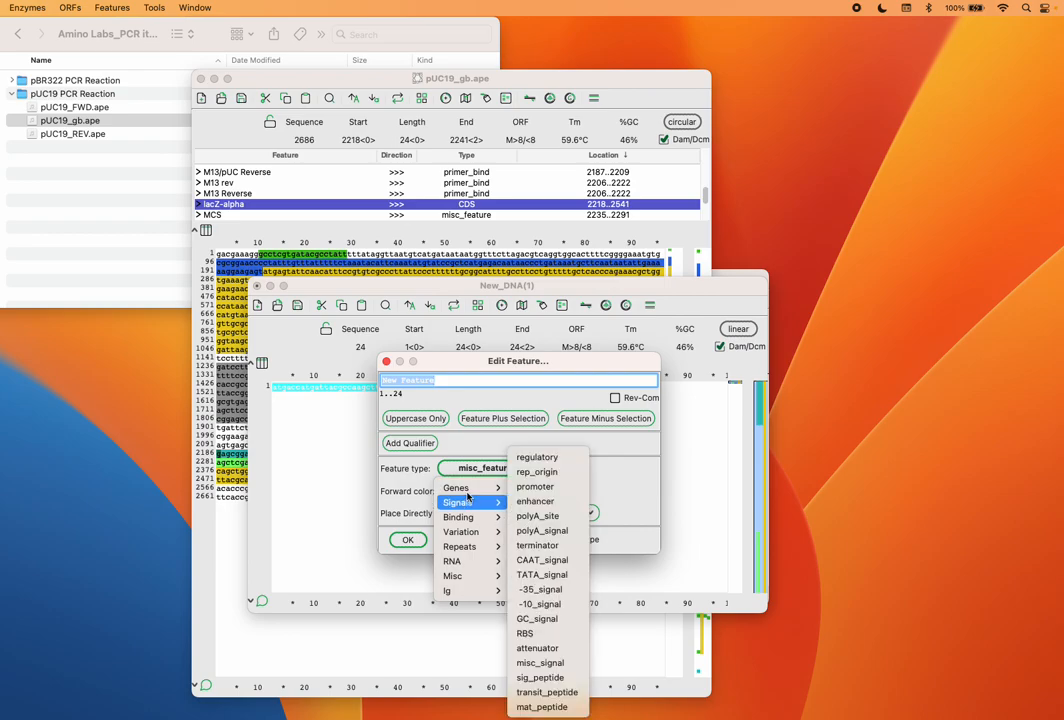
{"action": "mouse_move", "coordinate": [469, 489]}
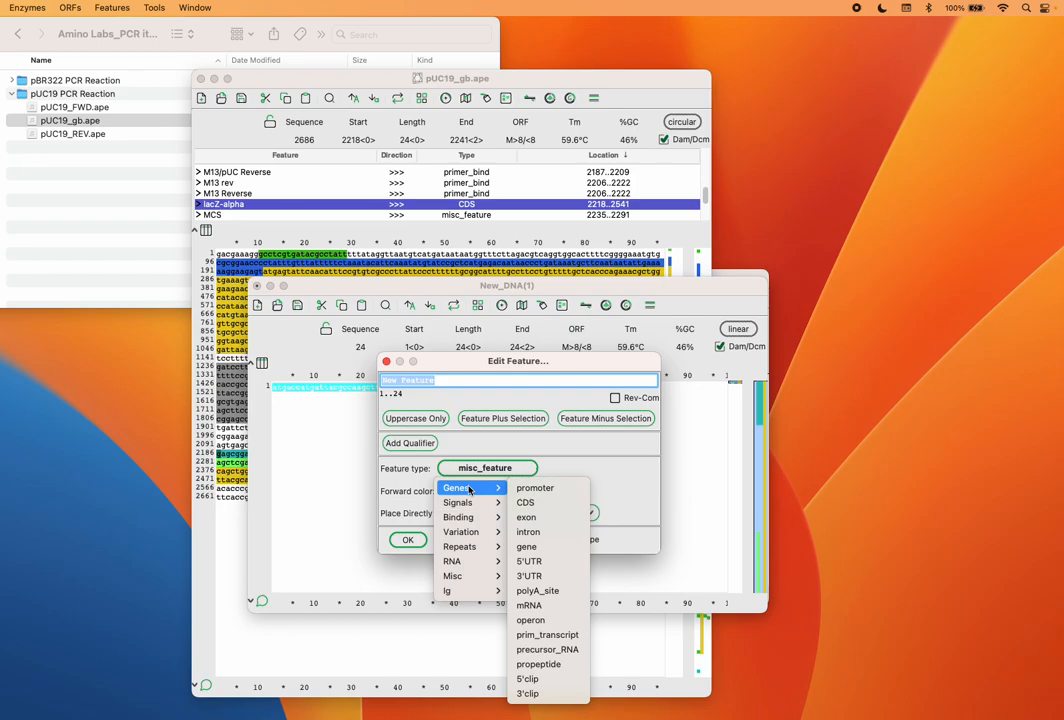
{"action": "left_click", "coordinate": [469, 490]}
{"action": "left_click", "coordinate": [485, 468]}
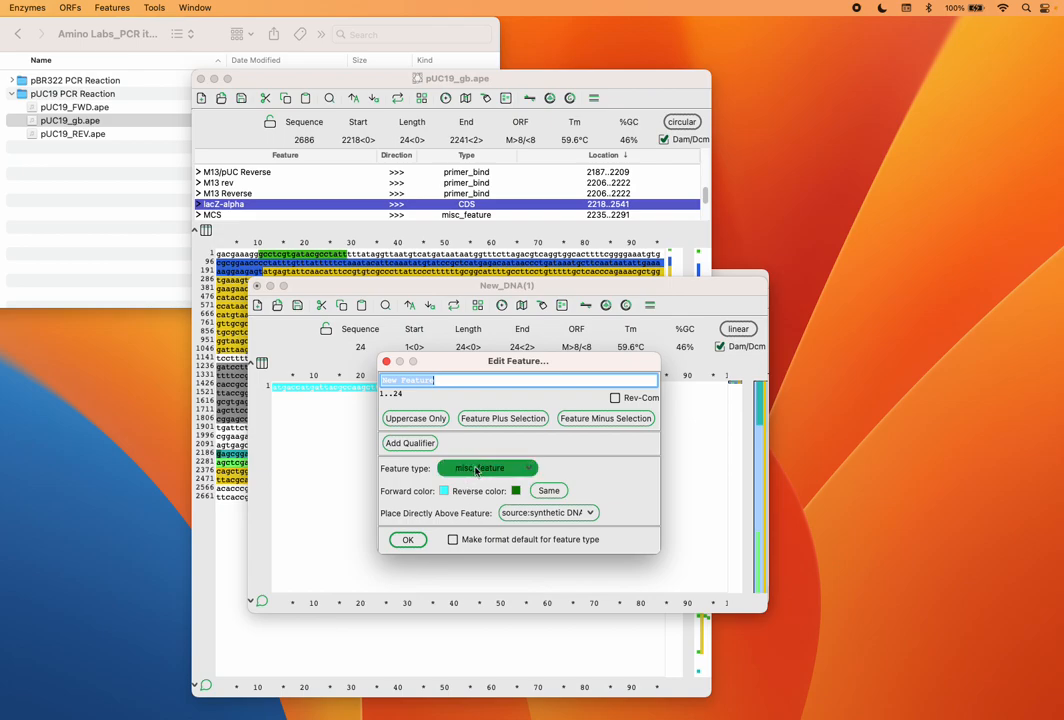
{"action": "mouse_move", "coordinate": [467, 505]}
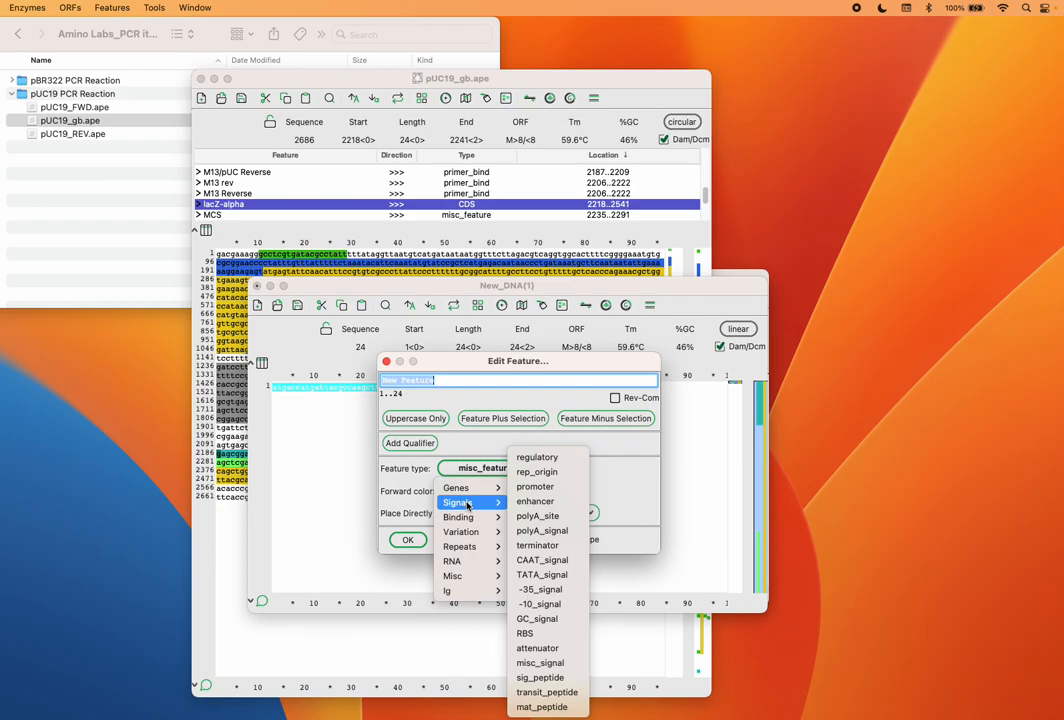
{"action": "mouse_move", "coordinate": [466, 517]}
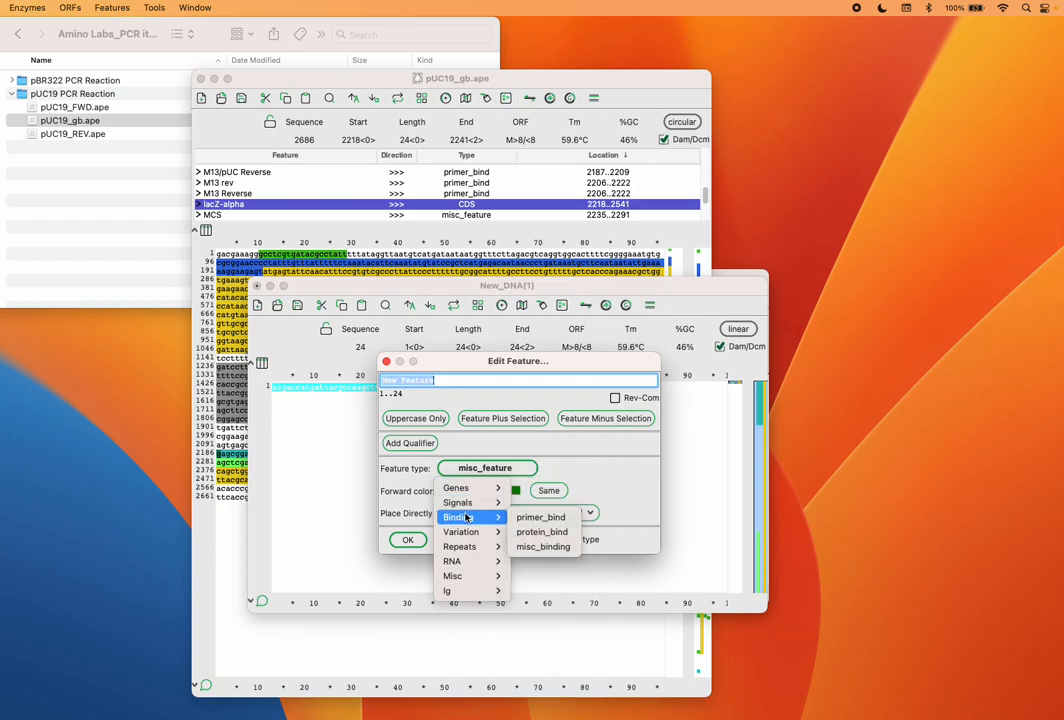
{"action": "left_click", "coordinate": [532, 520]}
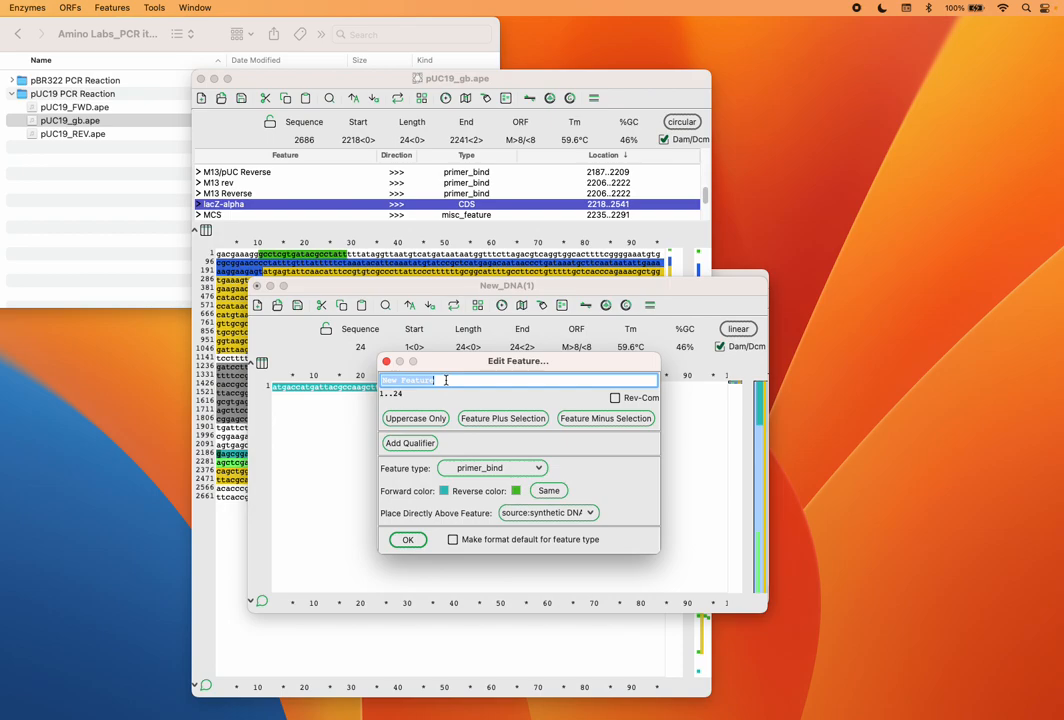
- Name the new primer feature PUC19_LacZ_FWD and apply it to the sequence
{"action": "type", "text": "PUC19_LacZ"}
{"action": "type", "text": "a"}
{"action": "key", "text": "BackSpace"}
{"action": "type", "text": "_FWD"}
{"action": "left_click", "coordinate": [407, 539]}
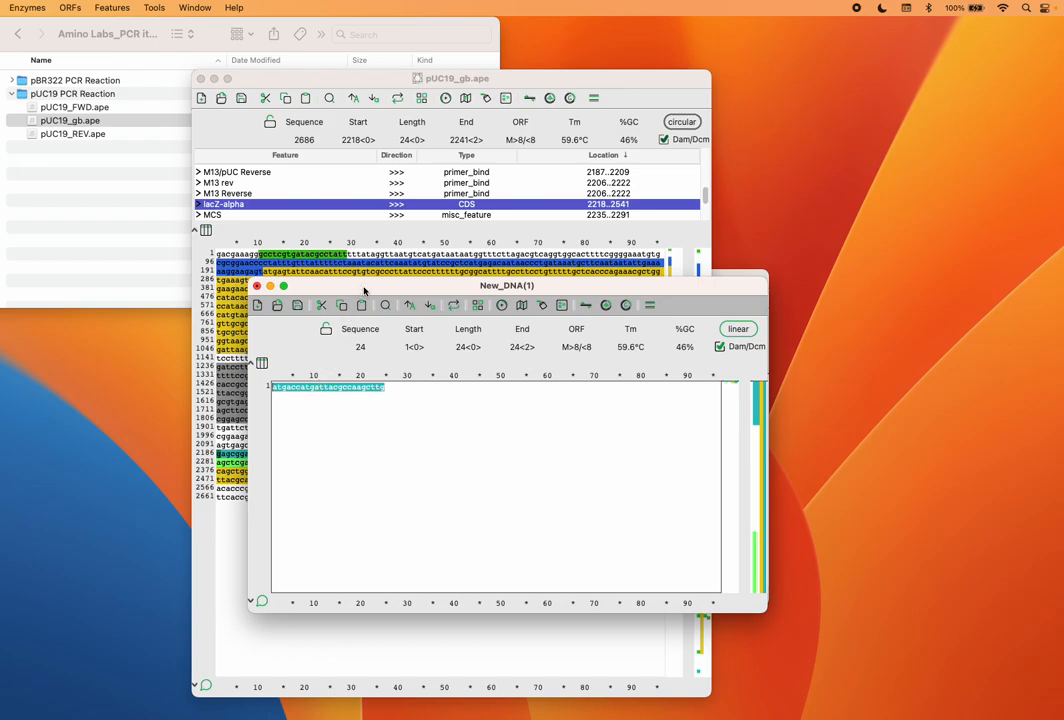
- Save the forward primer as pUC19_LacZa_FWD in the pUC19 PCR Reaction folder and move its window beside the plasmid window
{"action": "left_click_drag", "start_coordinate": [382, 290], "coordinate": [53, 159]}
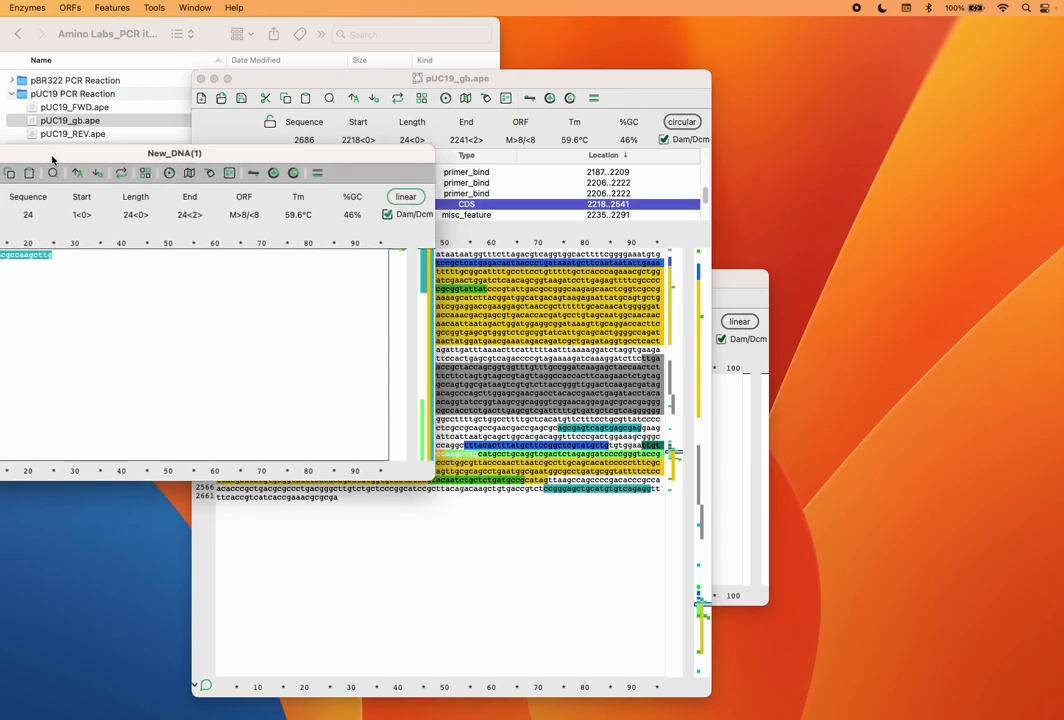
{"action": "key", "text": "super+s"}
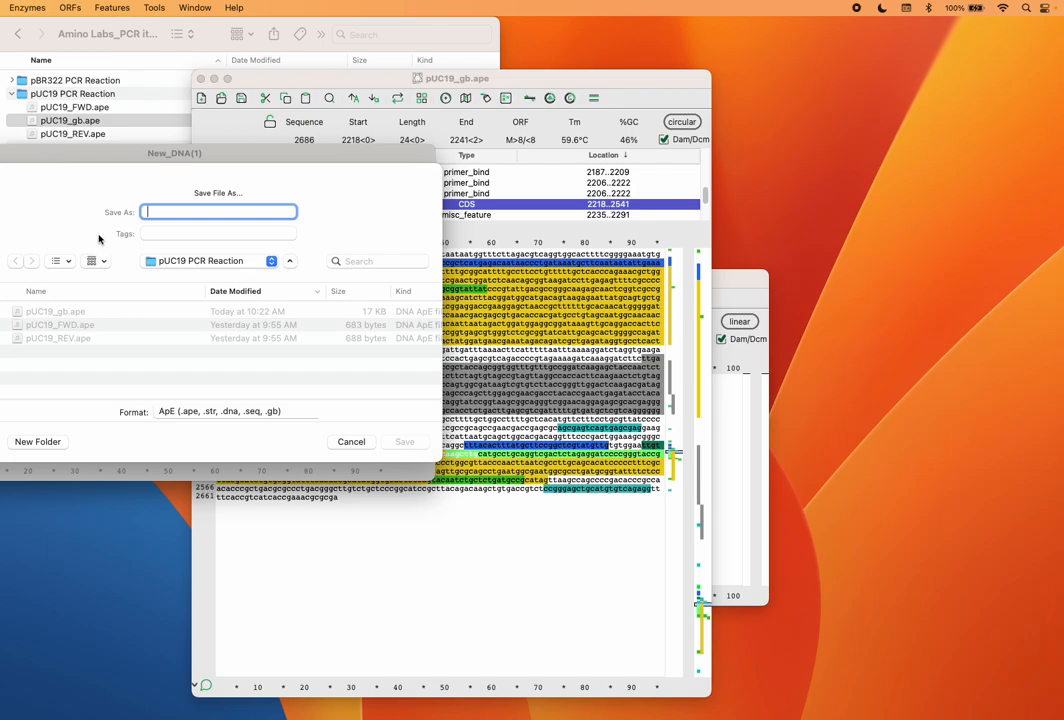
{"action": "type", "text": "pUC"}
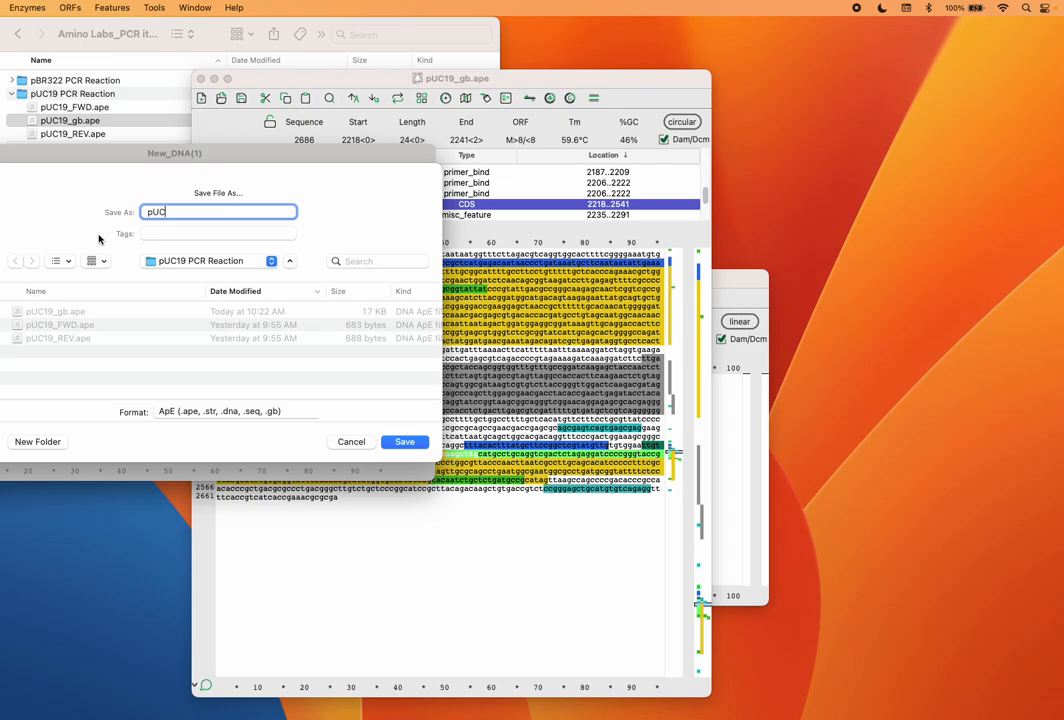
{"action": "type", "text": "19_Lacz"}
{"action": "key", "text": "BackSpace"}
{"action": "type", "text": "Za_FWD"}
{"action": "key", "text": "Return"}
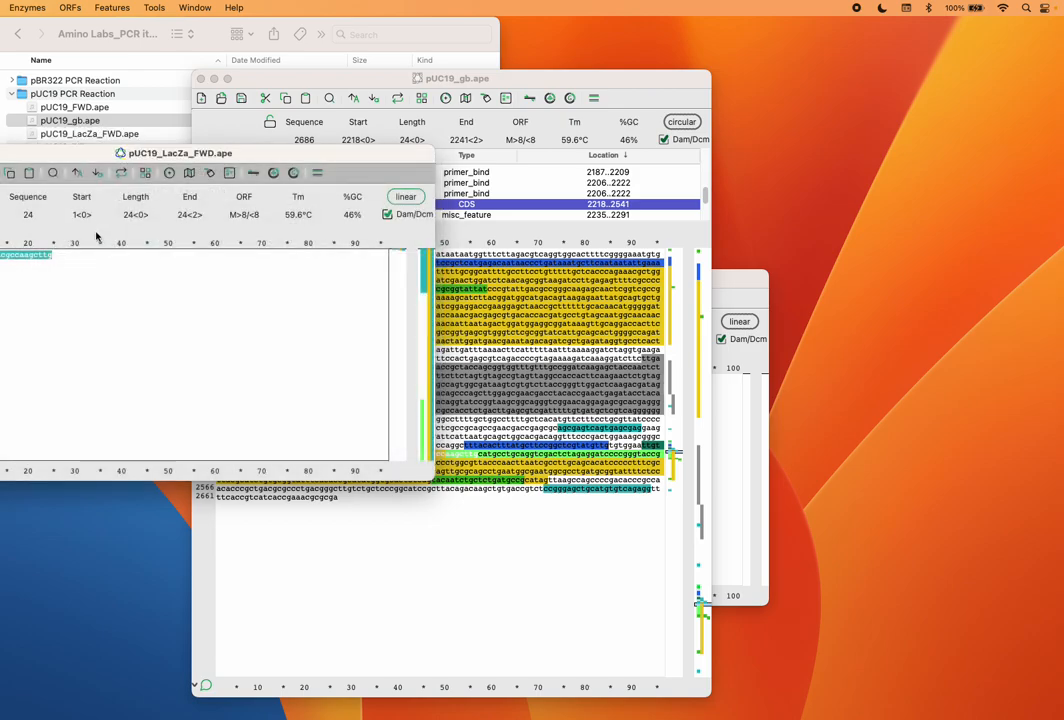
{"action": "left_click_drag", "start_coordinate": [72, 156], "coordinate": [702, 15]}
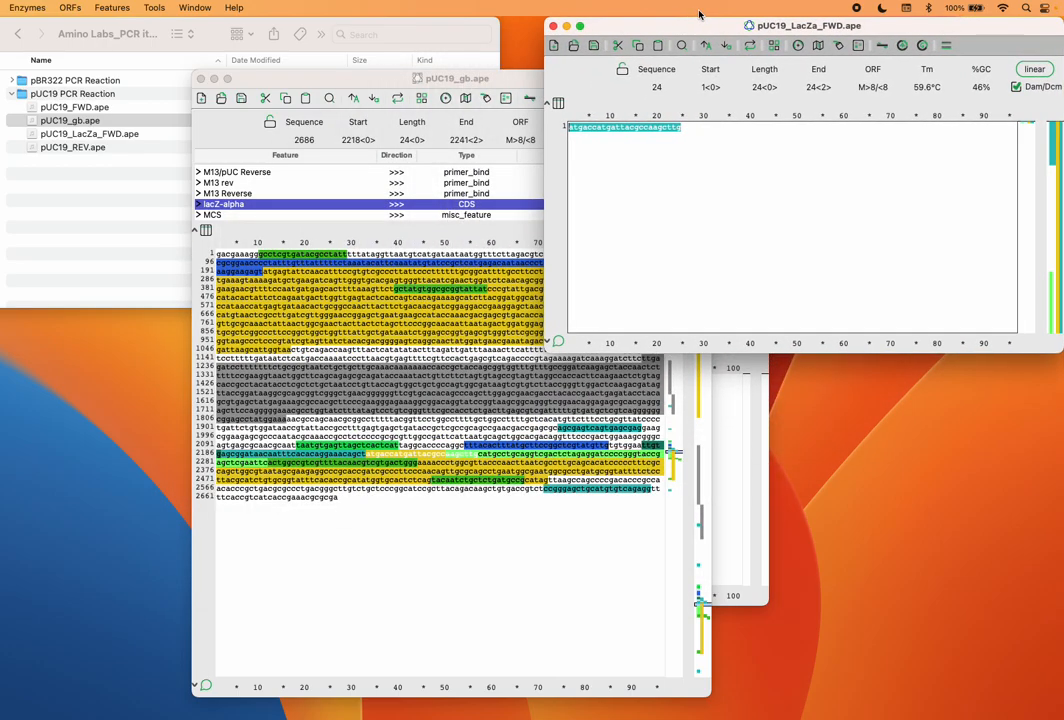
- In the pUC19 plasmid, select the last 23 bases of lacZ-alpha, positions 2519 to 2541, and copy them for the reverse primer
{"action": "left_click_drag", "start_coordinate": [316, 82], "coordinate": [151, 44]}
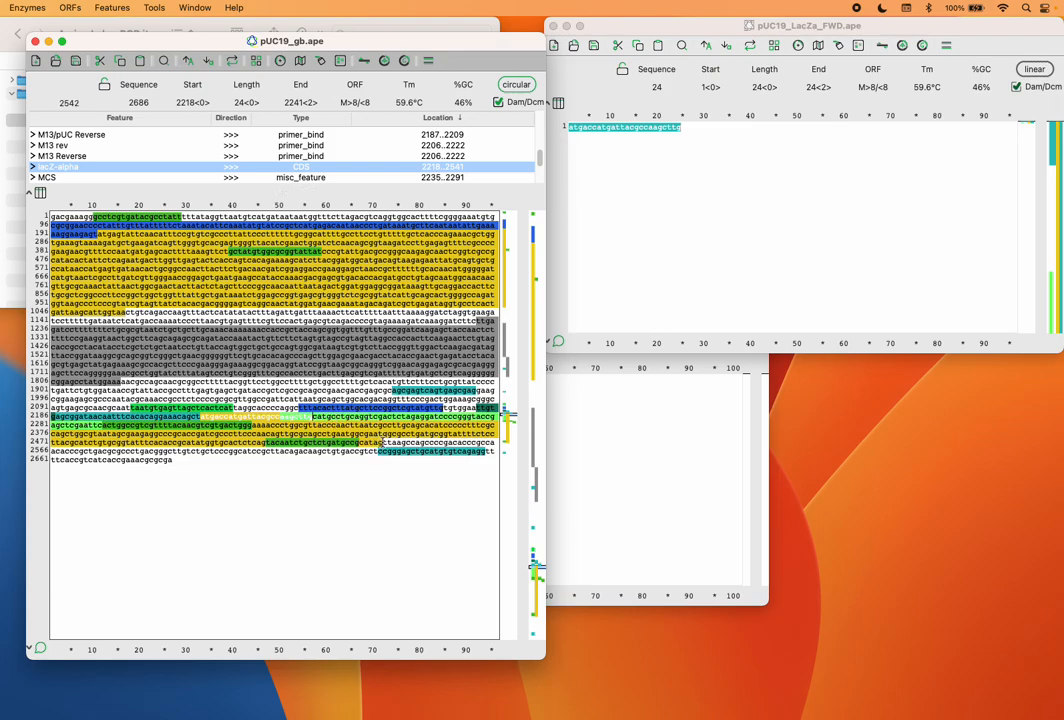
{"action": "left_click", "coordinate": [381, 442]}
{"action": "left_click_drag", "start_coordinate": [381, 442], "coordinate": [272, 442]}
{"action": "key", "text": "super+c"}
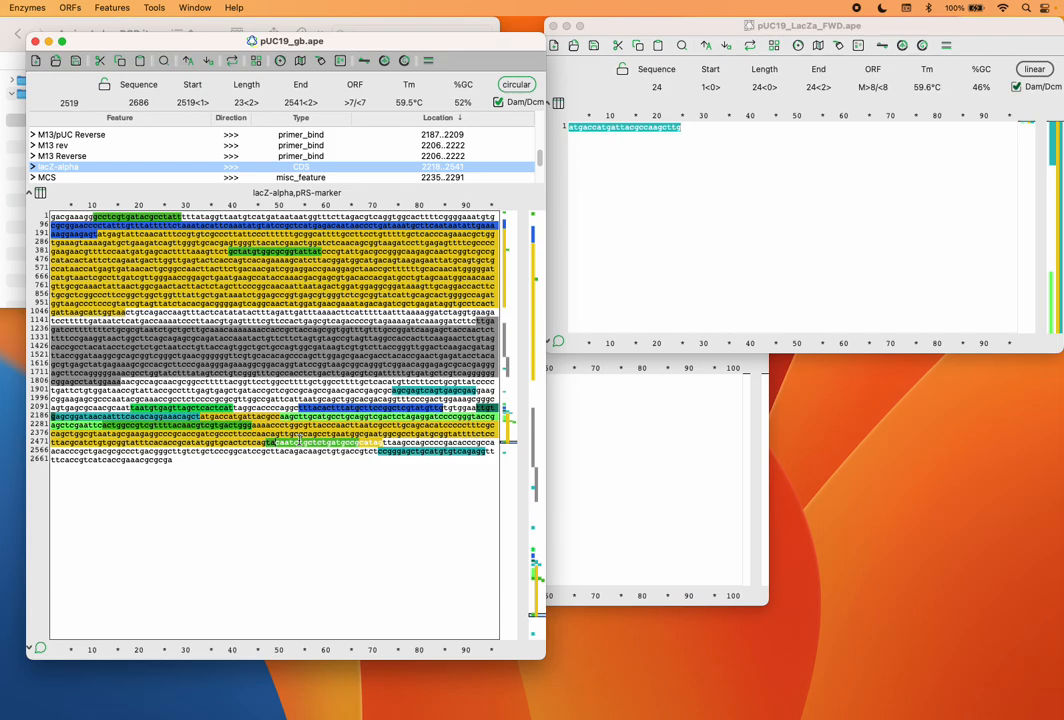
- Paste the copied 23 bases into a new DNA window, place it below the forward primer window, and reverse-complement the sequence
{"action": "key", "text": "super+n"}
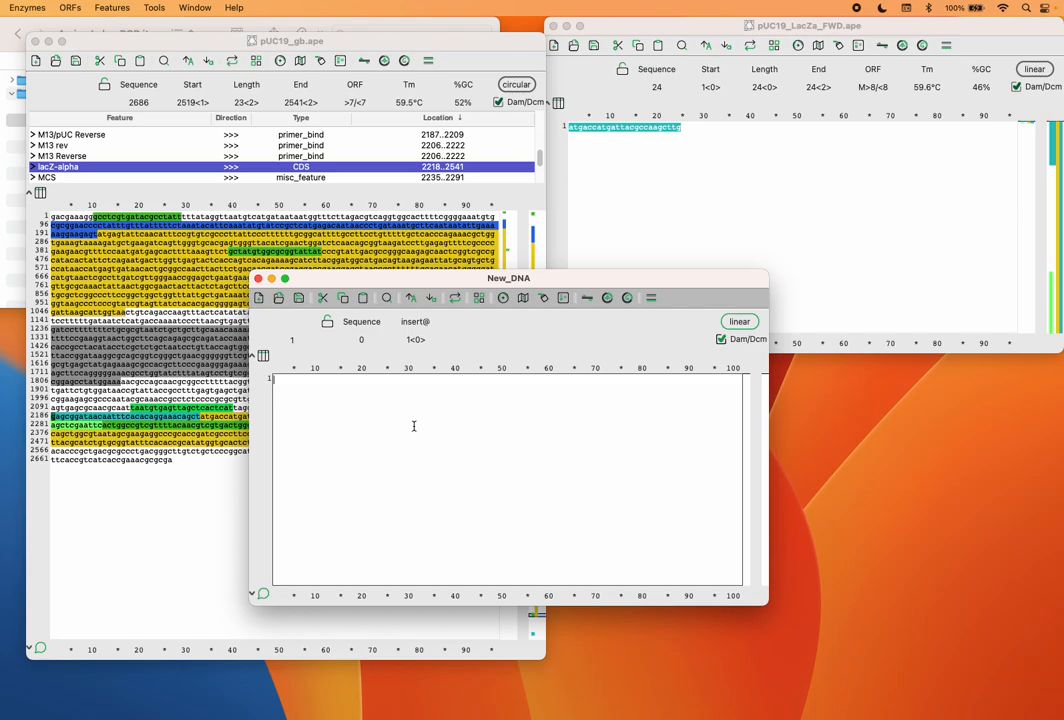
{"action": "key", "text": "super+v"}
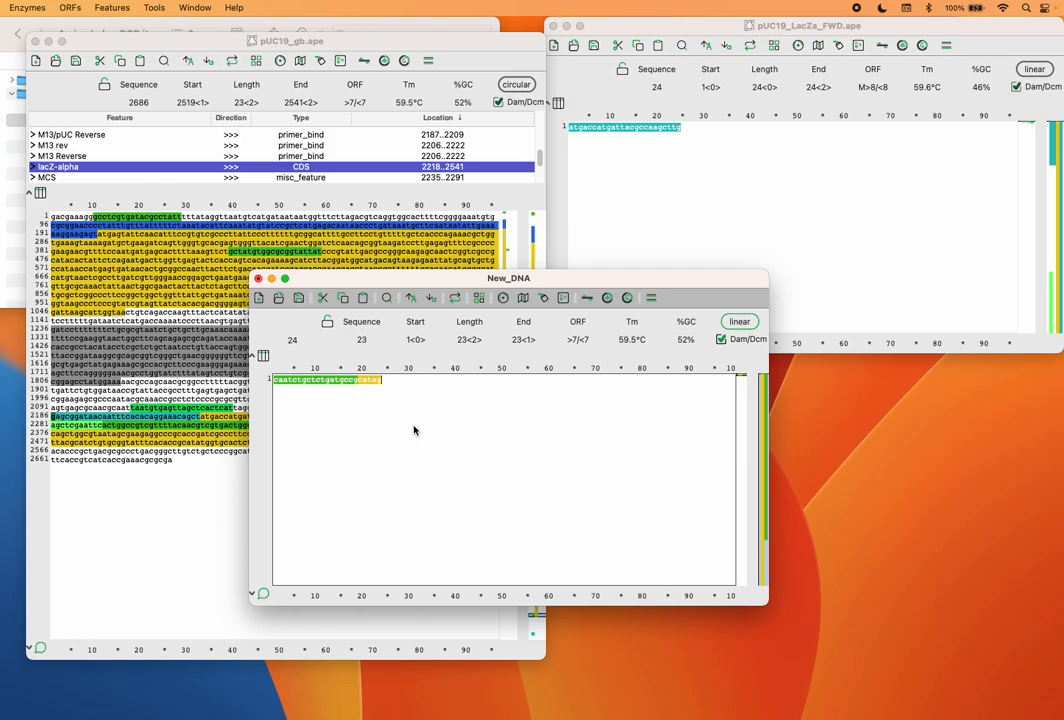
{"action": "left_click_drag", "start_coordinate": [421, 284], "coordinate": [709, 366]}
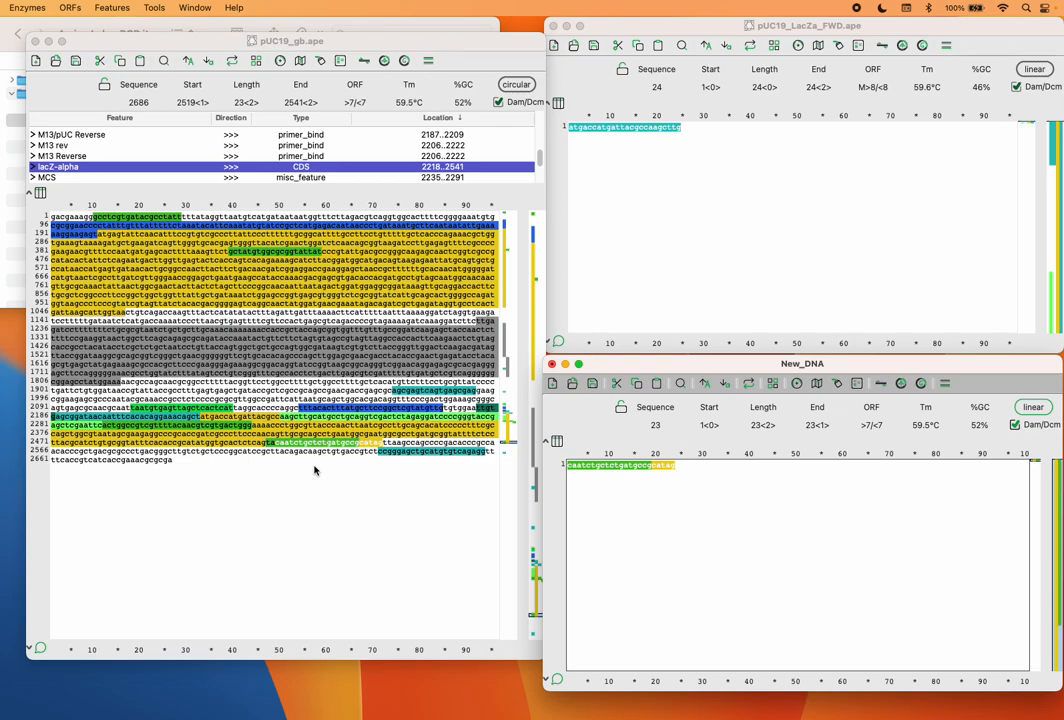
{"action": "left_click", "coordinate": [628, 508]}
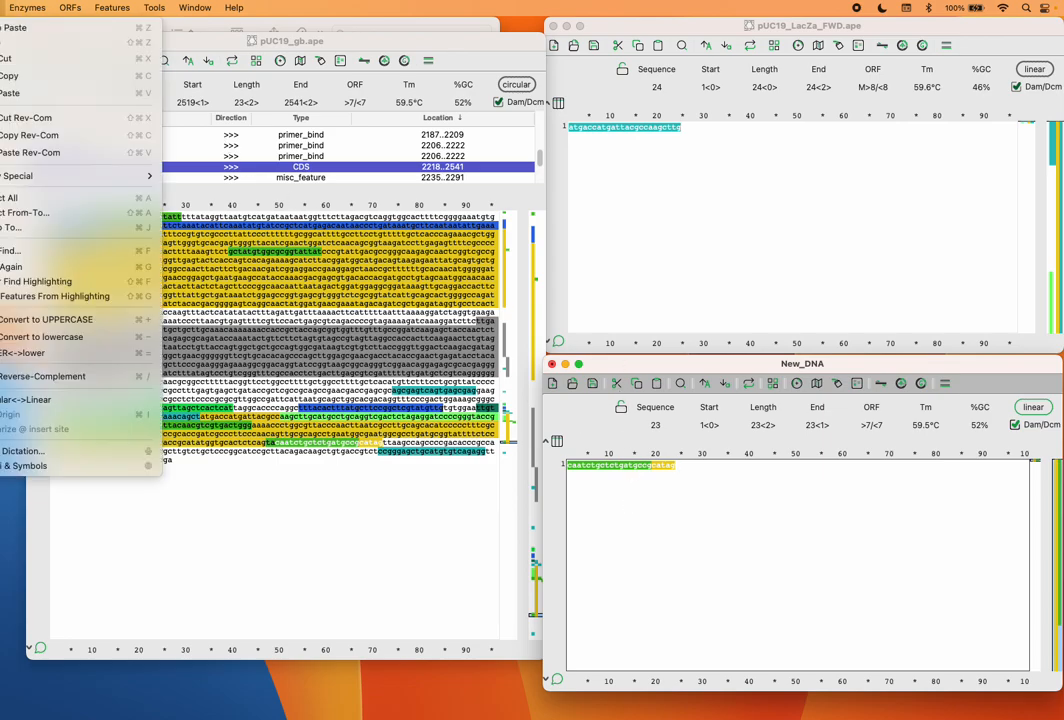
{"action": "left_click", "coordinate": [41, 376]}
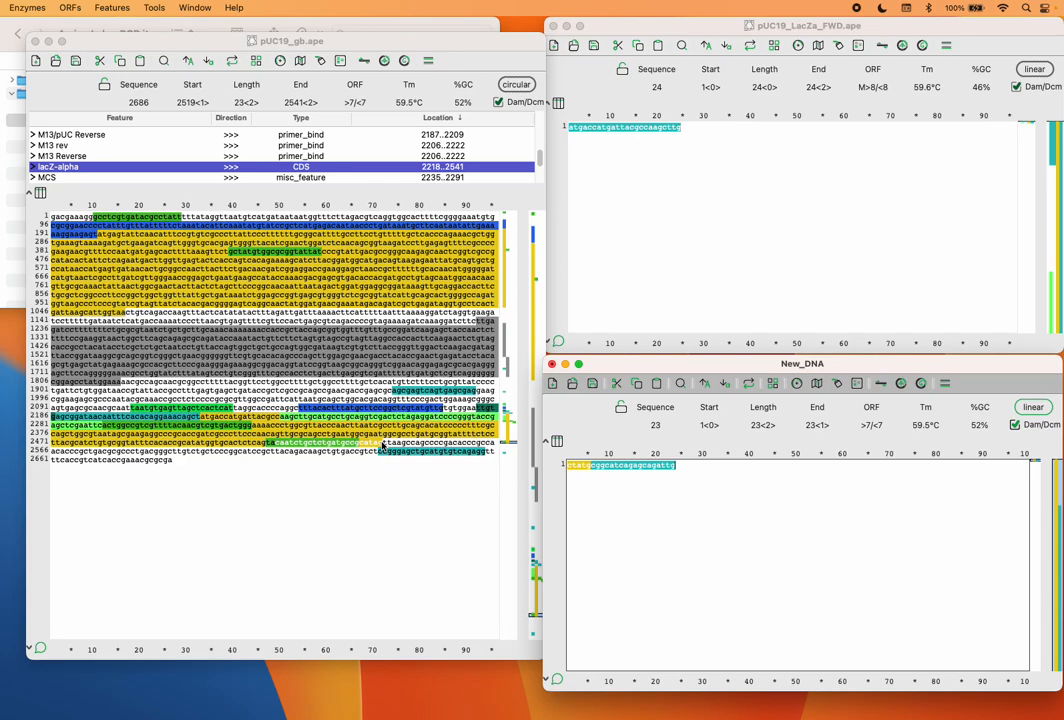
- Add a primer_bind feature named pUC19_LacZa_REV across the entire reverse-complemented sequence
{"action": "left_click_drag", "start_coordinate": [567, 466], "coordinate": [578, 467]}
{"action": "left_click_drag", "start_coordinate": [693, 466], "coordinate": [562, 465]}
{"action": "right_click", "coordinate": [593, 467]}
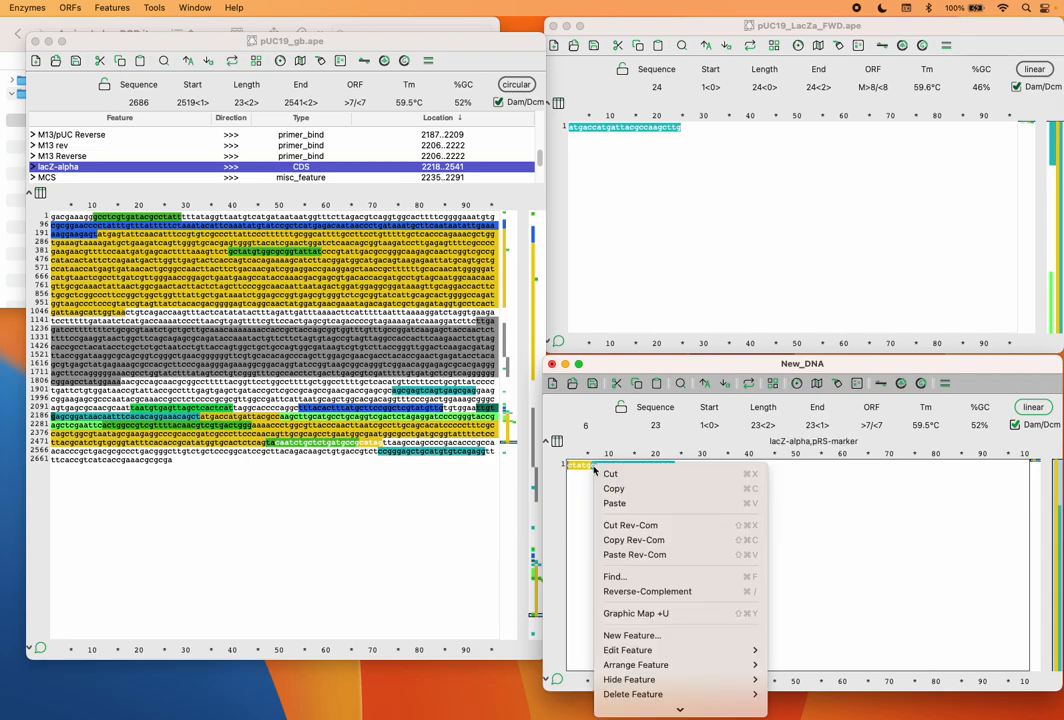
{"action": "left_click", "coordinate": [622, 637]}
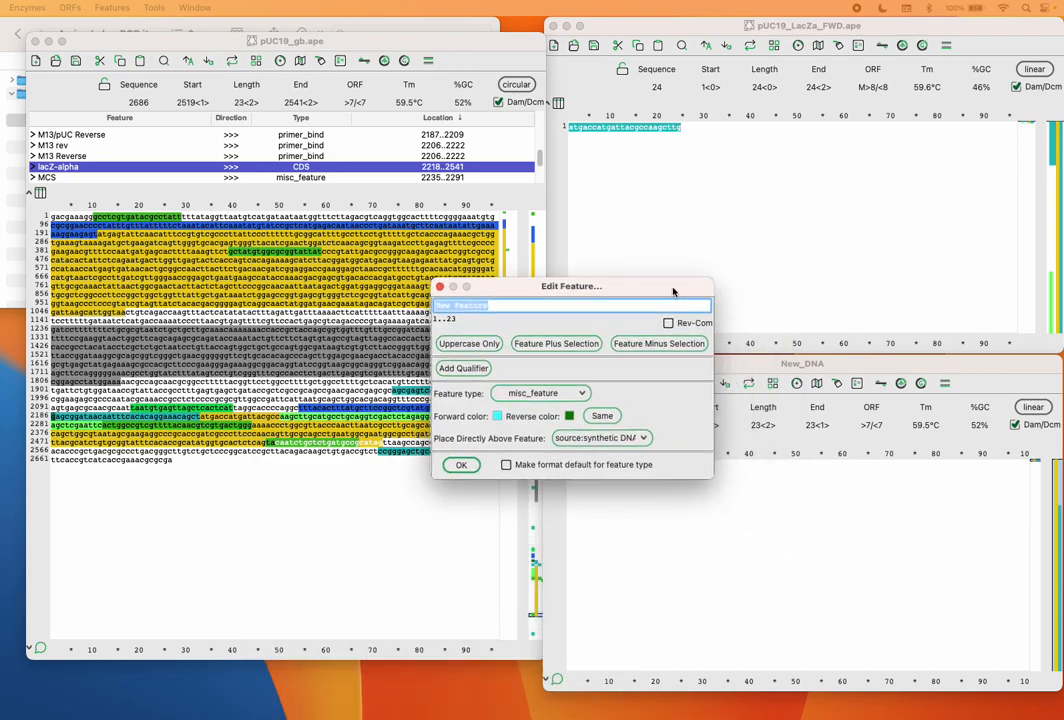
{"action": "left_click", "coordinate": [582, 392]}
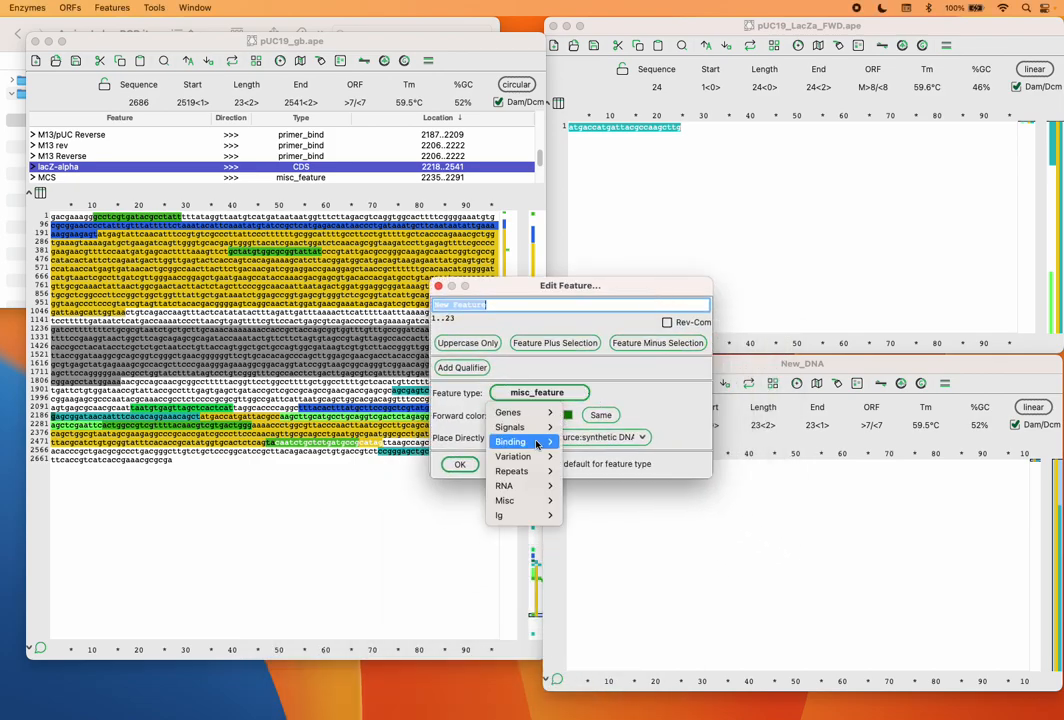
{"action": "mouse_move", "coordinate": [537, 444]}
{"action": "left_click", "coordinate": [593, 442]}
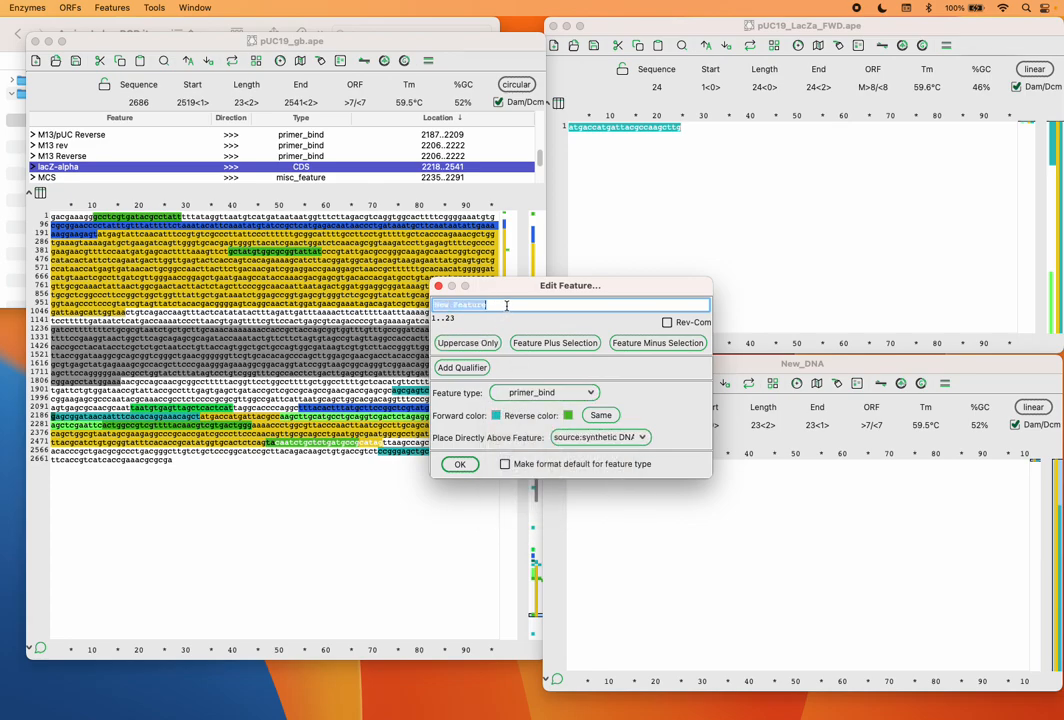
{"action": "type", "text": "pUC19_LacZa_REV"}
{"action": "left_click", "coordinate": [459, 464]}
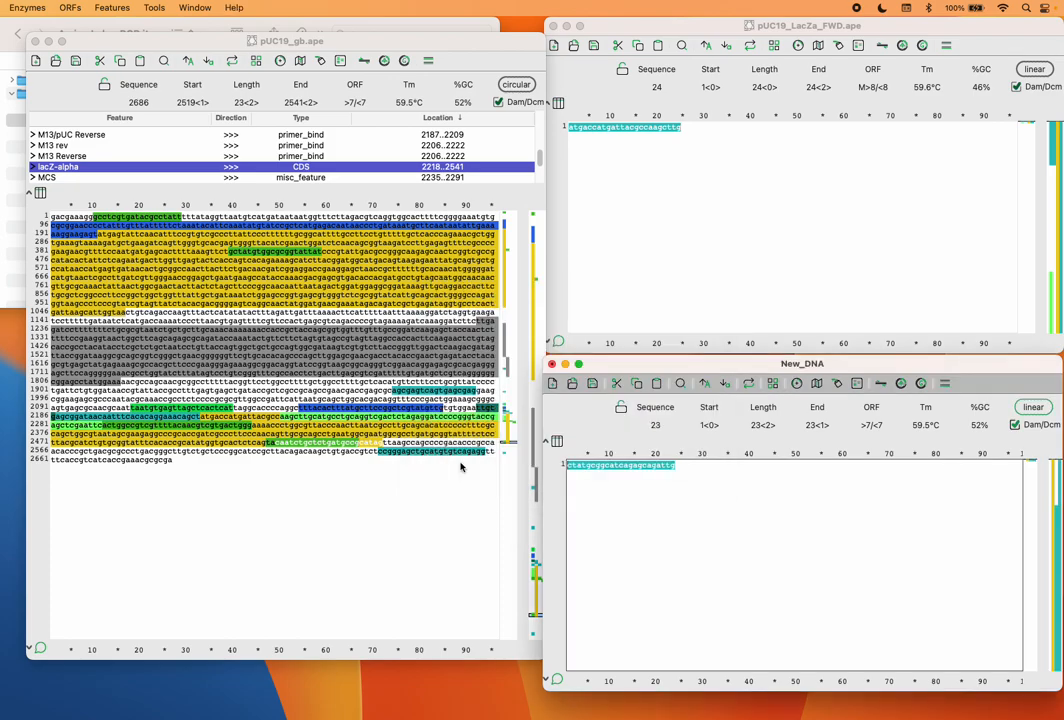
- Save the reverse primer as pUC19_LacZa_REV in the pUC19 PCR Reaction folder and return its window below the forward primer window
{"action": "left_click_drag", "start_coordinate": [890, 370], "coordinate": [246, 137]}
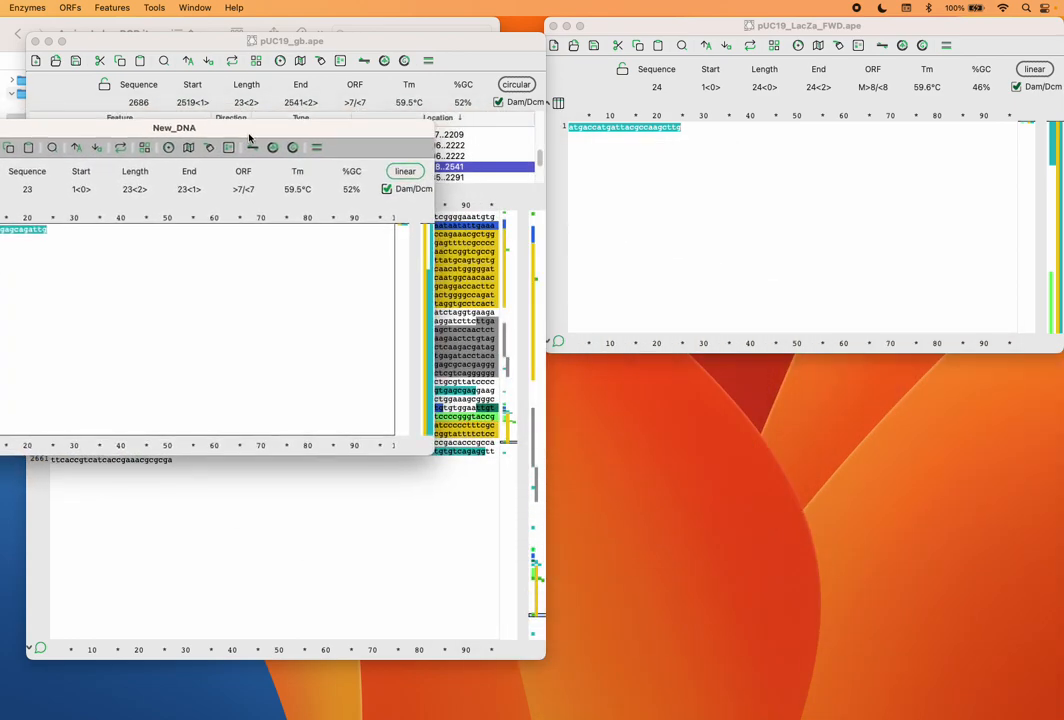
{"action": "key", "text": "super+s"}
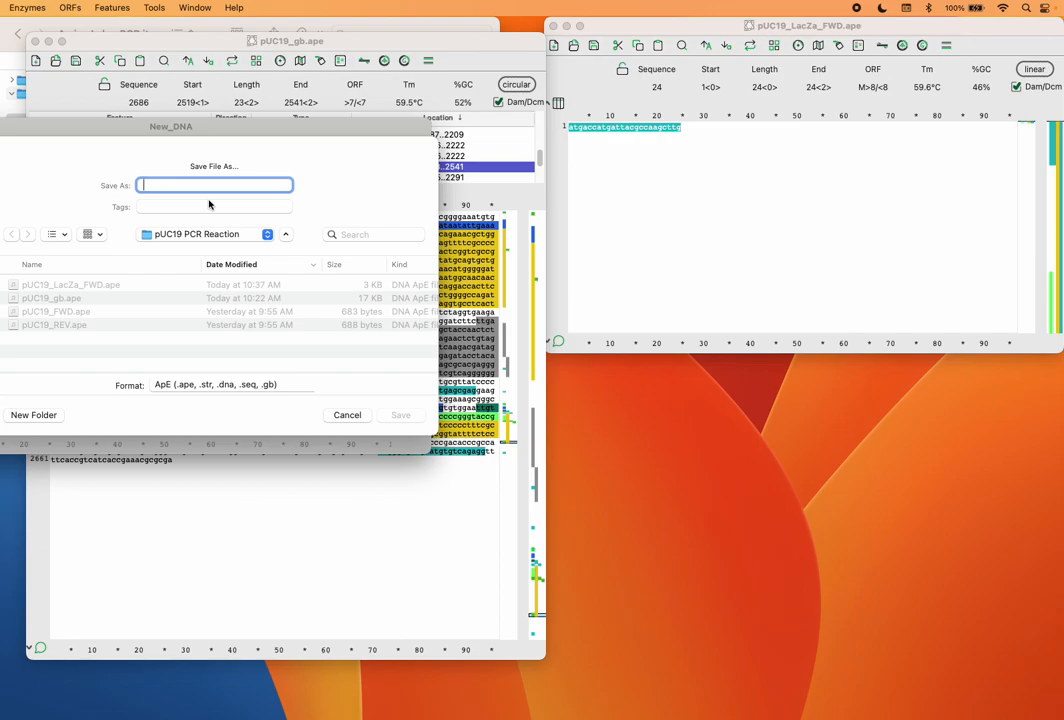
{"action": "type", "text": "pUC19_LacZa_REV"}
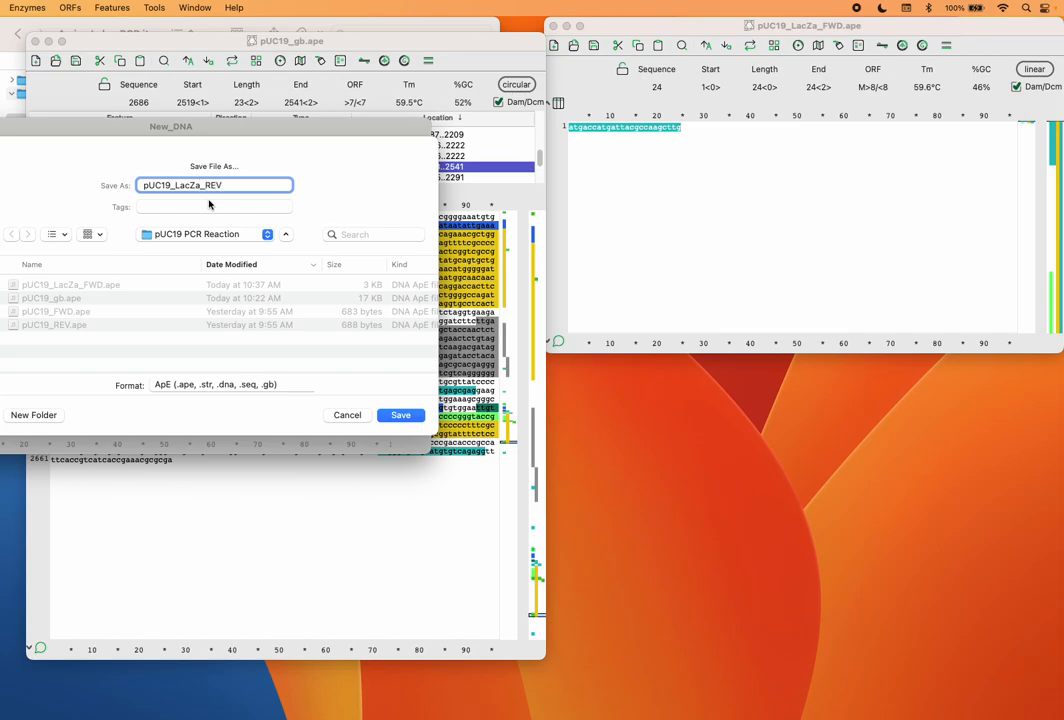
{"action": "key", "text": "Return"}
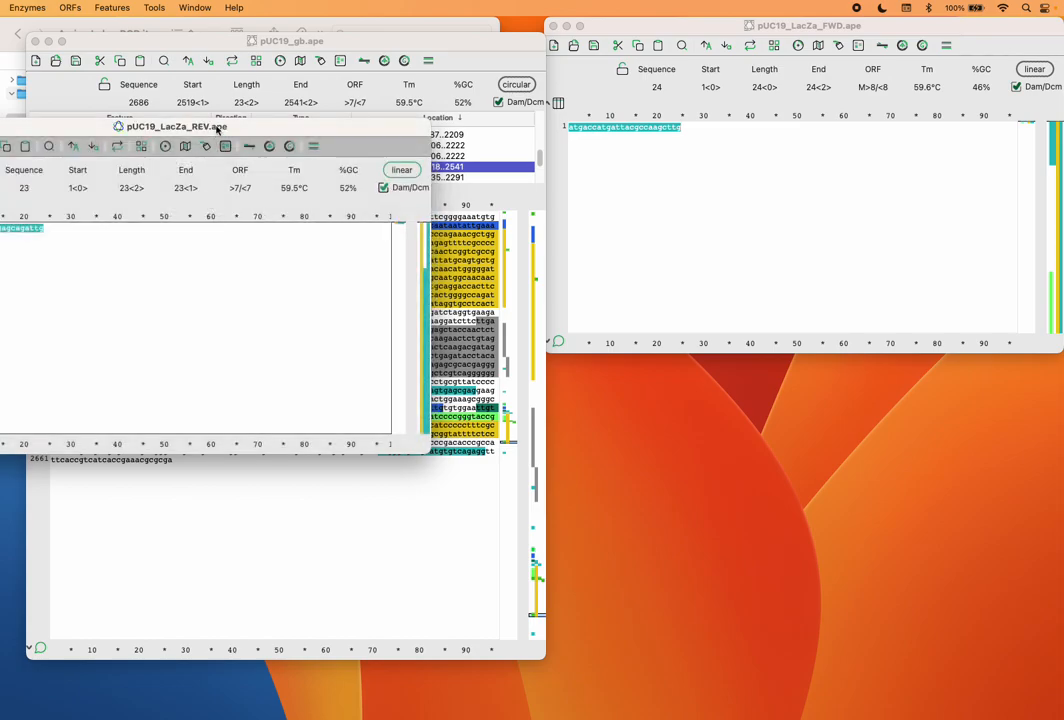
{"action": "left_click_drag", "start_coordinate": [240, 127], "coordinate": [868, 365]}
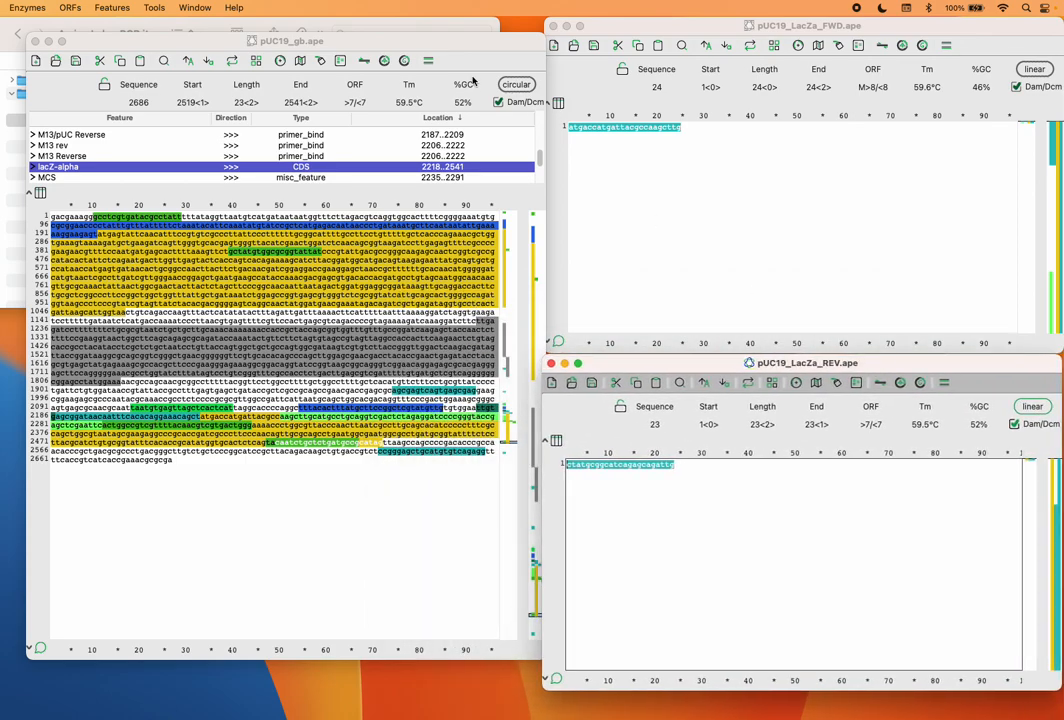
- Open the PCR Reaction tool, move its window clear of the feature list, and choose pUC19_gb as the template
{"action": "left_click_drag", "start_coordinate": [454, 43], "coordinate": [429, 41]}
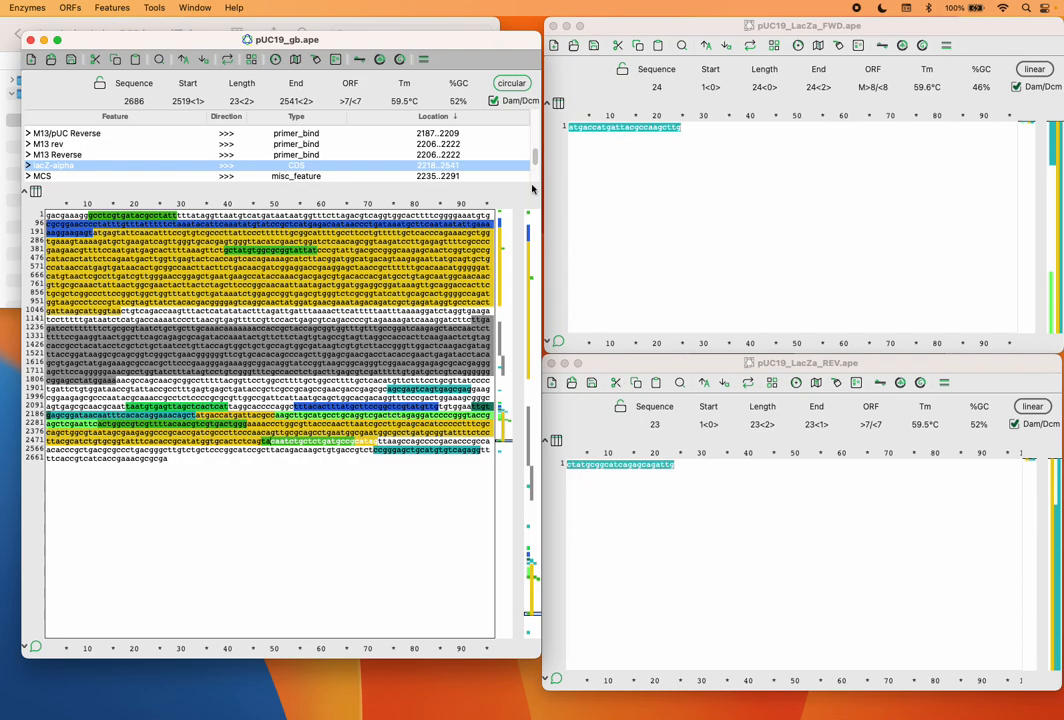
{"action": "left_click", "coordinate": [154, 8]}
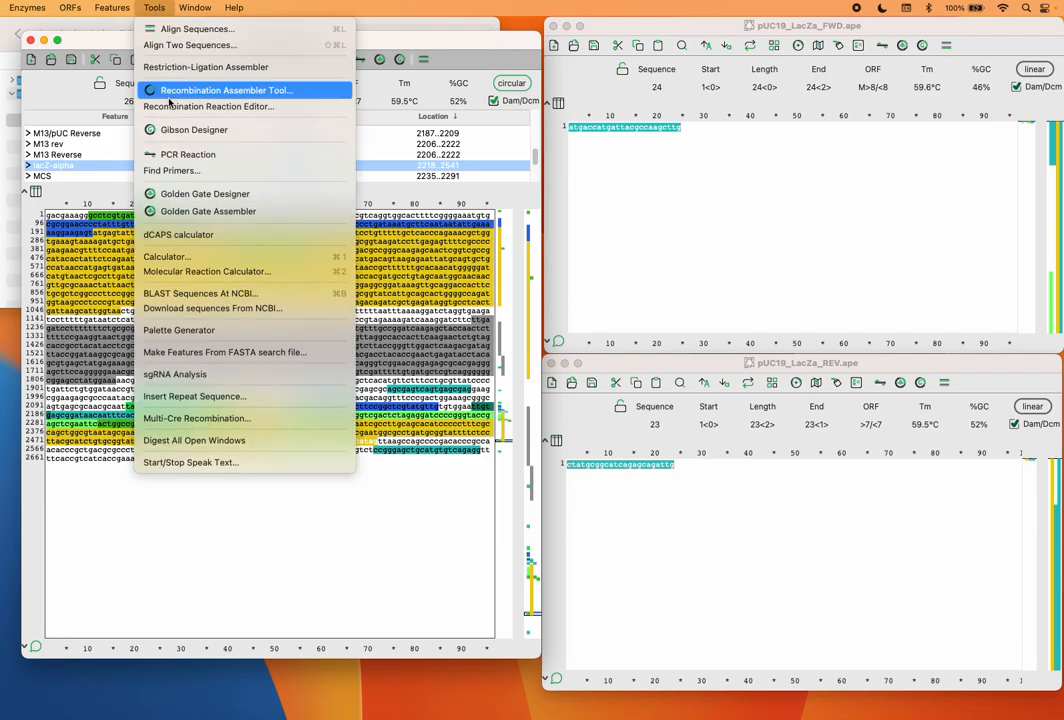
{"action": "left_click", "coordinate": [181, 156]}
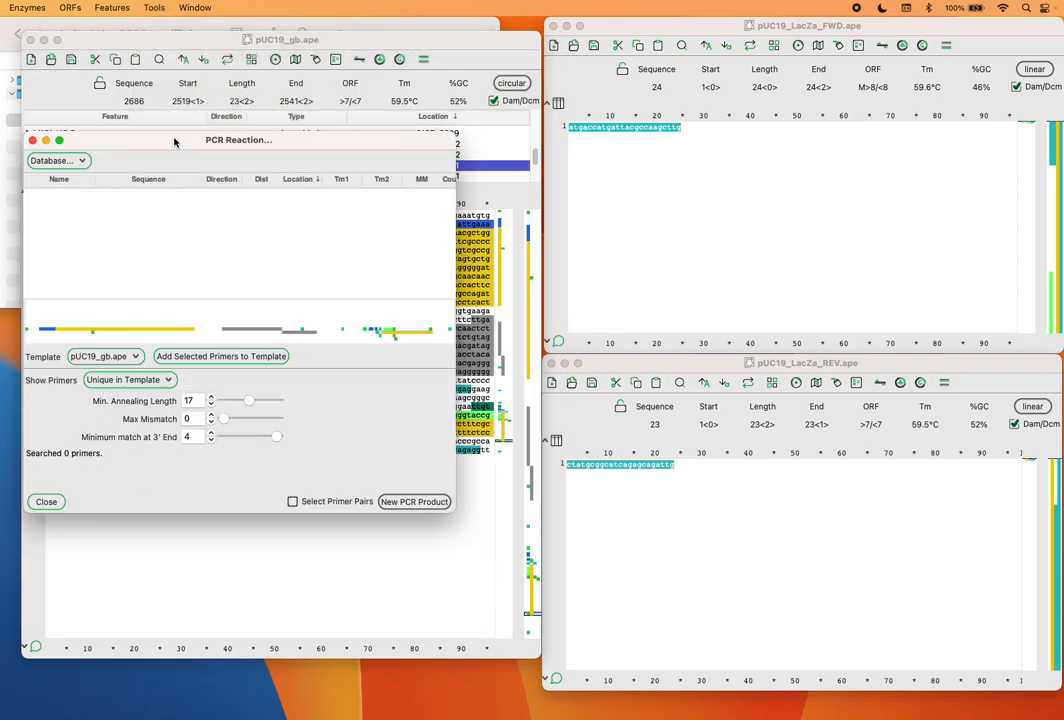
{"action": "left_click_drag", "start_coordinate": [174, 142], "coordinate": [358, 204]}
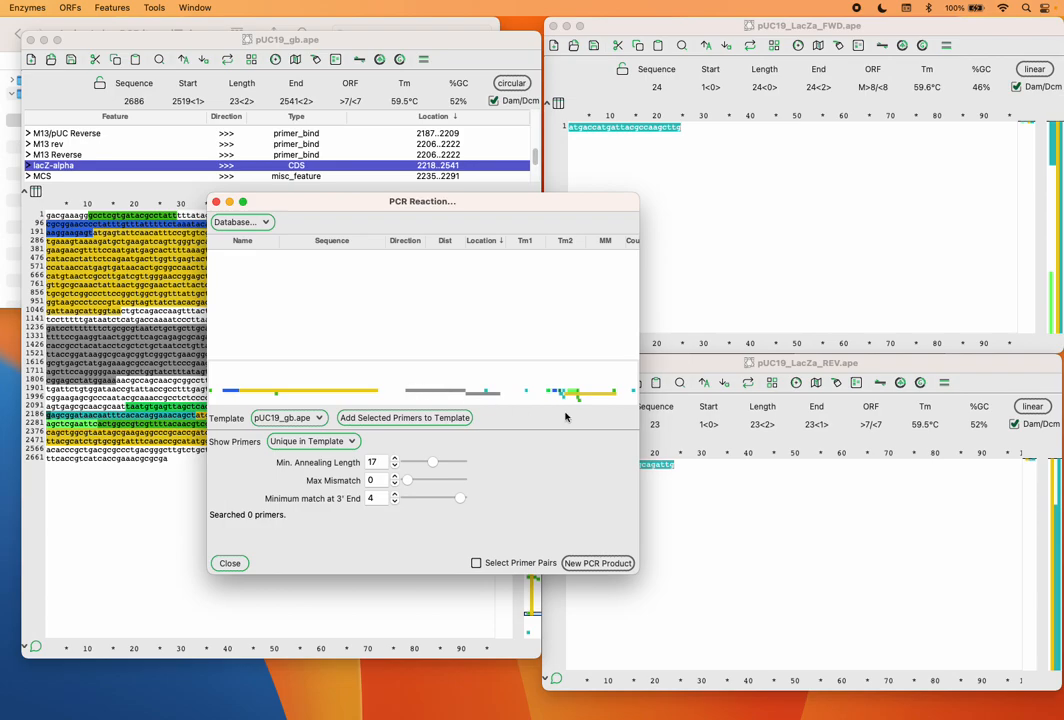
{"action": "left_click", "coordinate": [266, 420]}
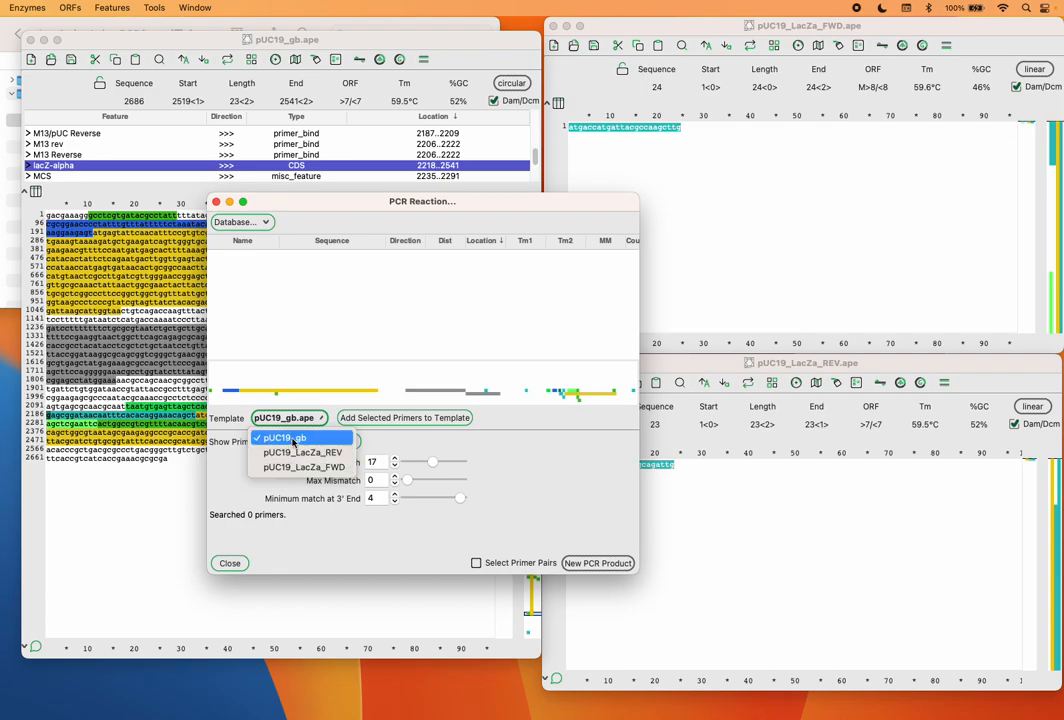
{"action": "left_click", "coordinate": [293, 439]}
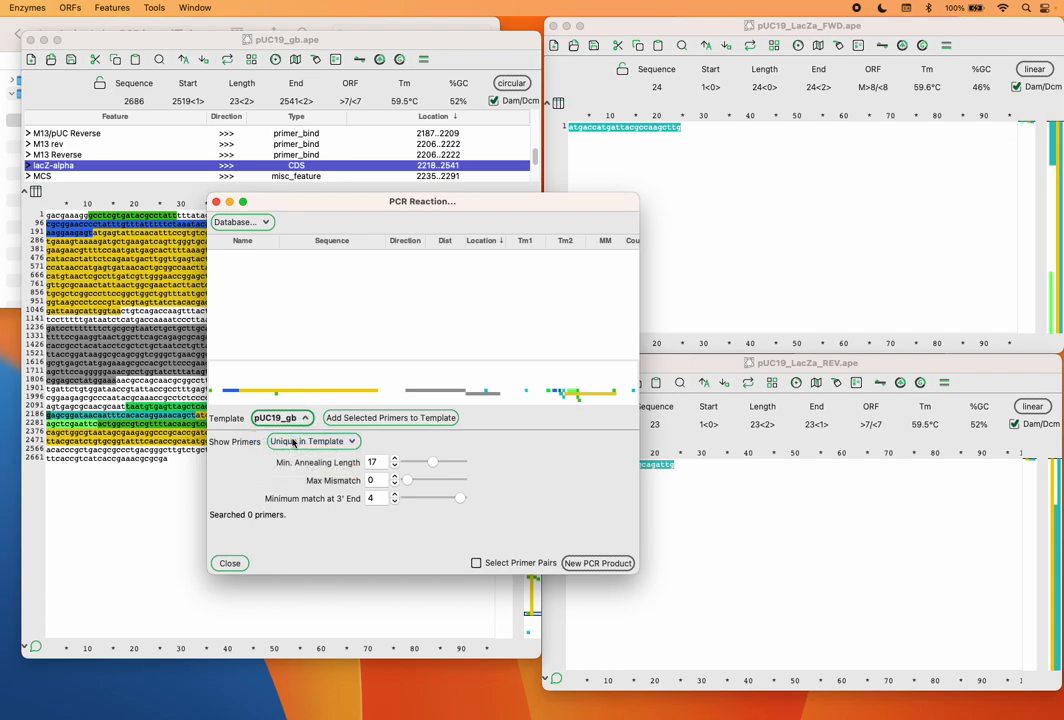
- Add the primers from the pUC19_LacZa_REV and pUC19_LacZa_FWD sequences to the PCR reaction, widening the name column to show full names
{"action": "left_click", "coordinate": [265, 226]}
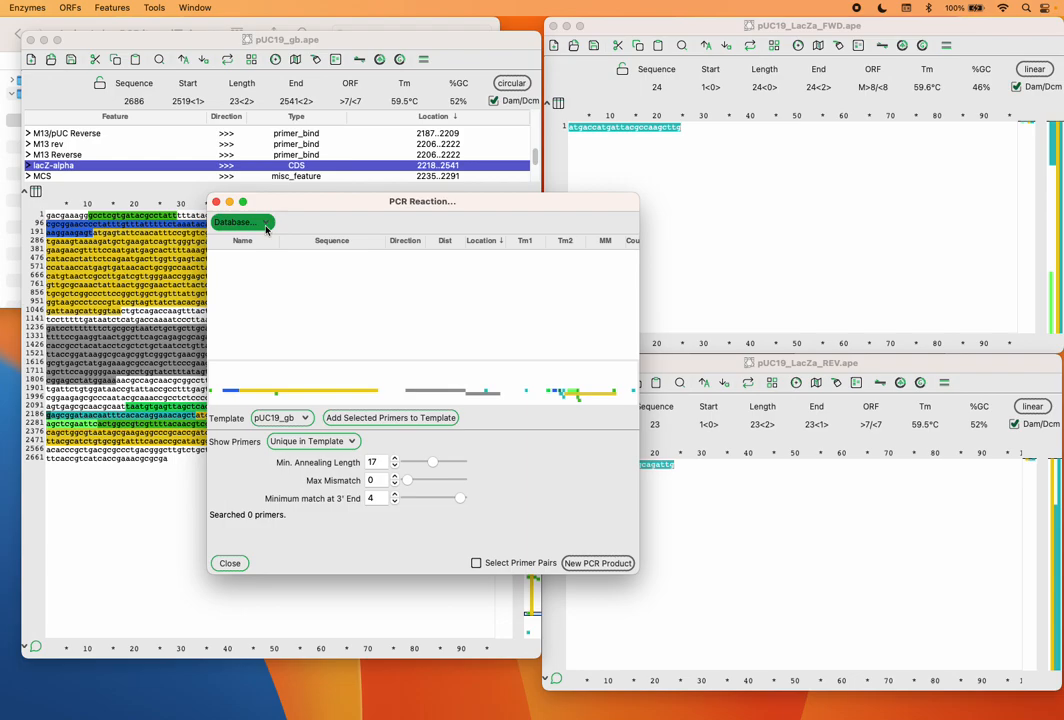
{"action": "mouse_move", "coordinate": [268, 272]}
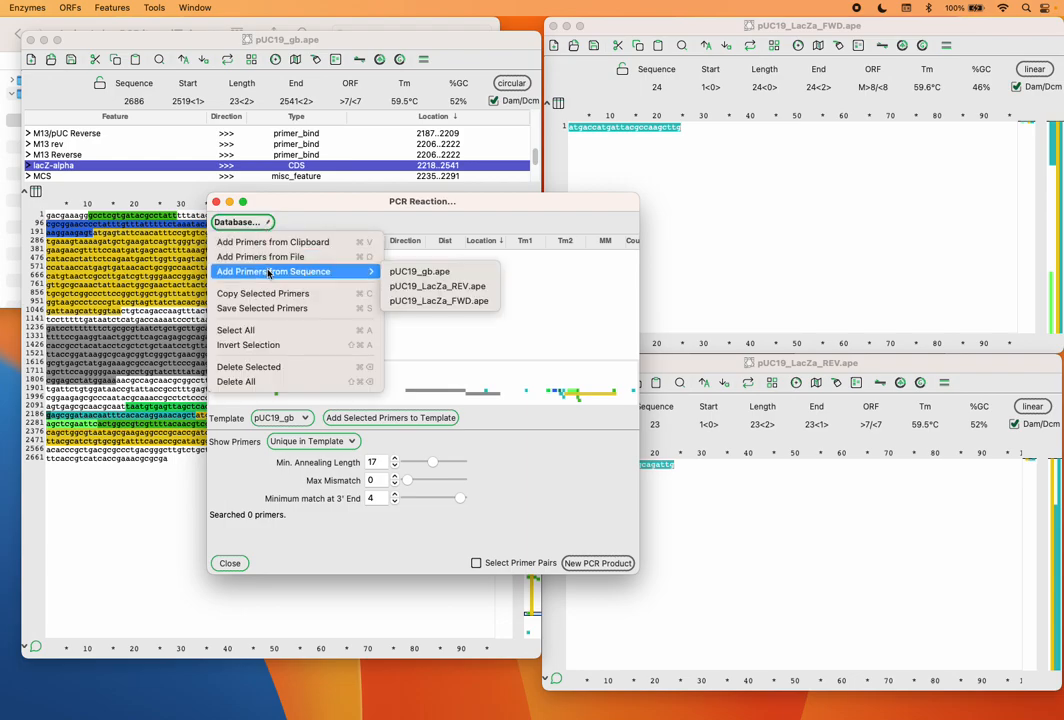
{"action": "left_click", "coordinate": [399, 287]}
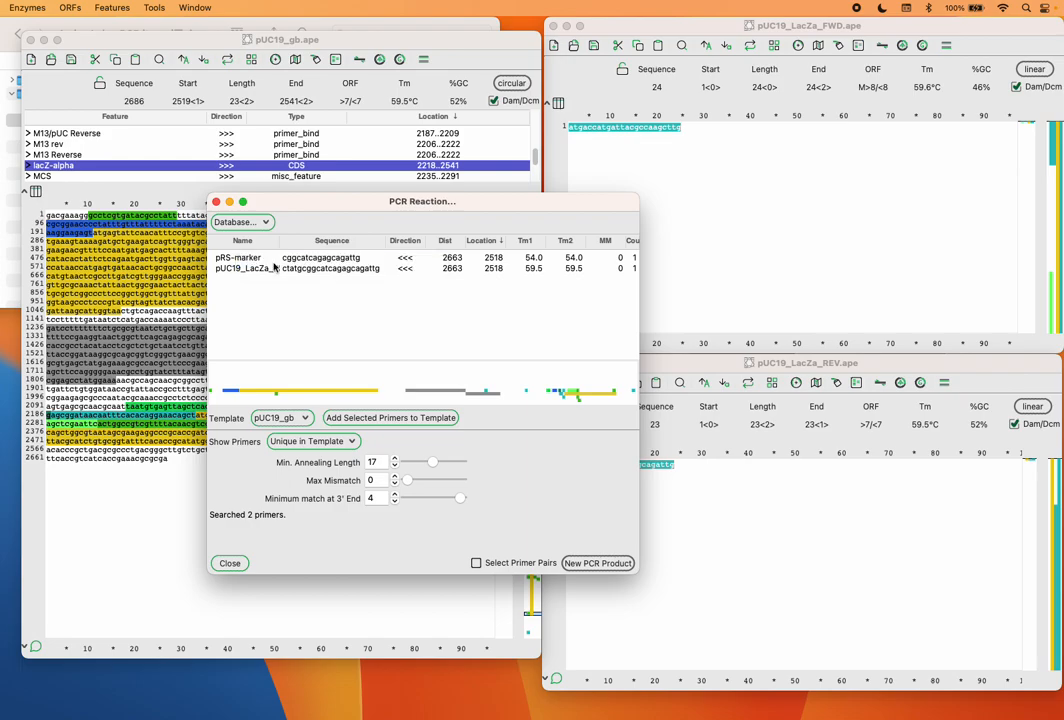
{"action": "left_click", "coordinate": [675, 149]}
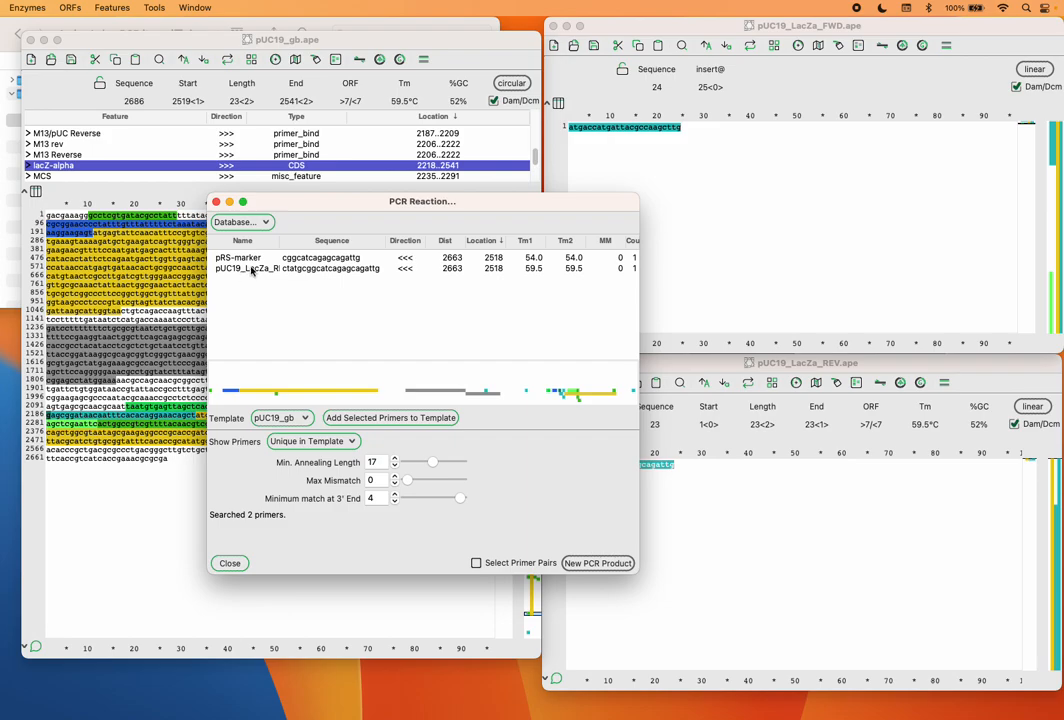
{"action": "left_click_drag", "start_coordinate": [280, 242], "coordinate": [301, 243]}
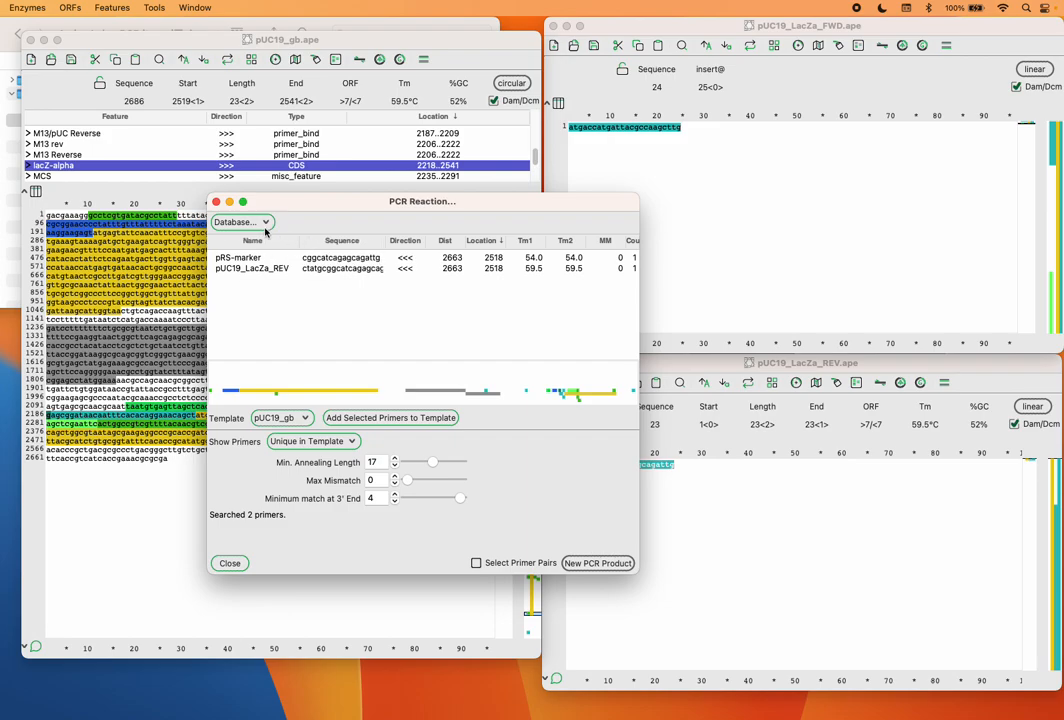
{"action": "left_click", "coordinate": [262, 222]}
{"action": "mouse_move", "coordinate": [280, 274]}
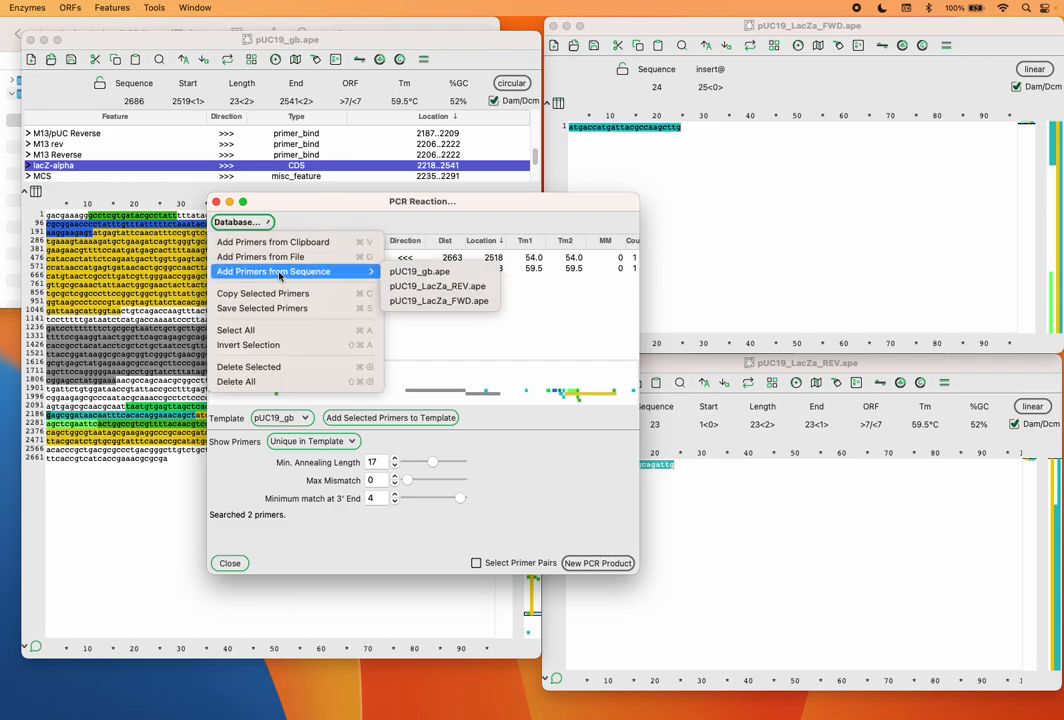
{"action": "left_click", "coordinate": [405, 300]}
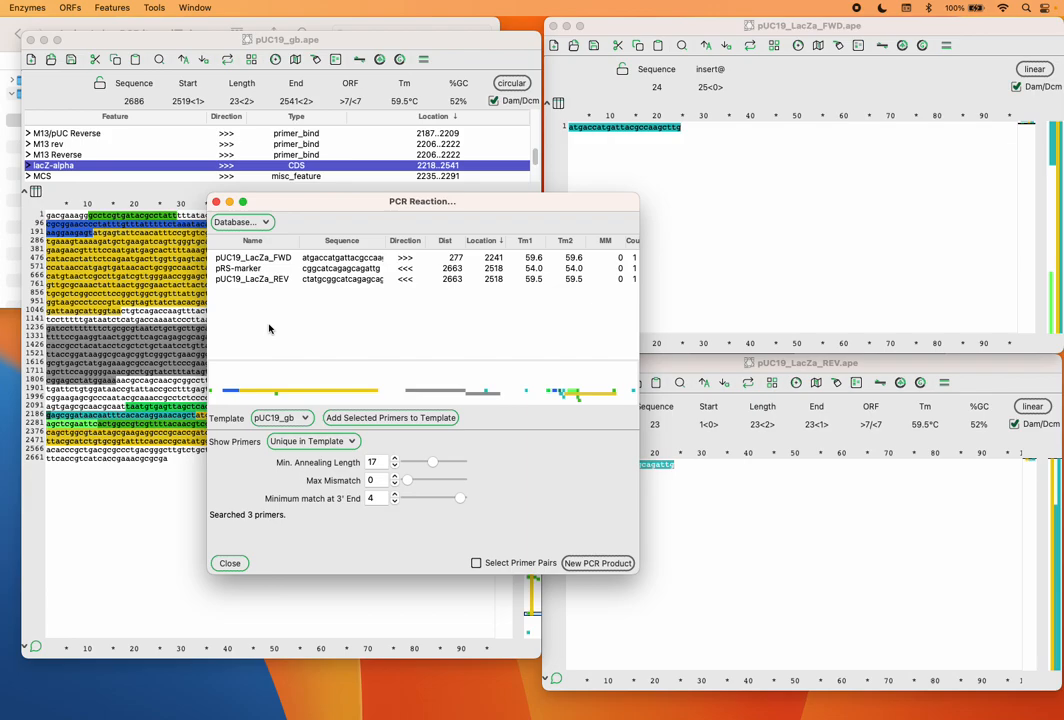
- Enable primer pair selection, choose pUC19_LacZa_FWD and pUC19_LacZa_REV as the pair, and generate a new PCR product
{"action": "left_click", "coordinate": [476, 563]}
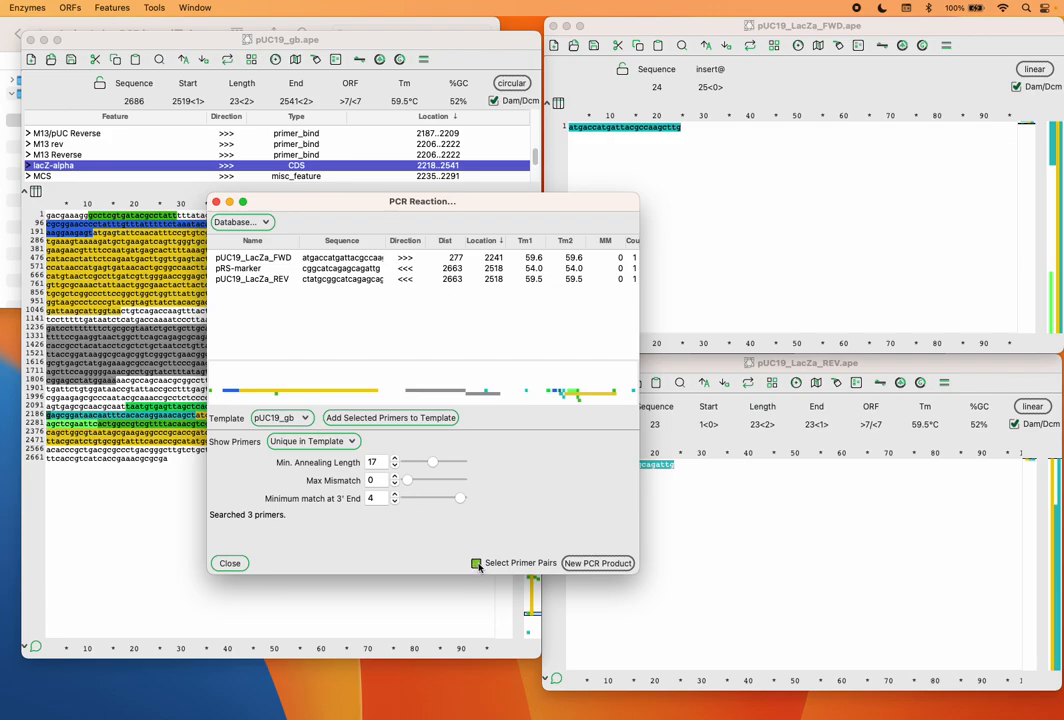
{"action": "left_click", "coordinate": [254, 258]}
{"action": "left_click", "coordinate": [248, 280]}
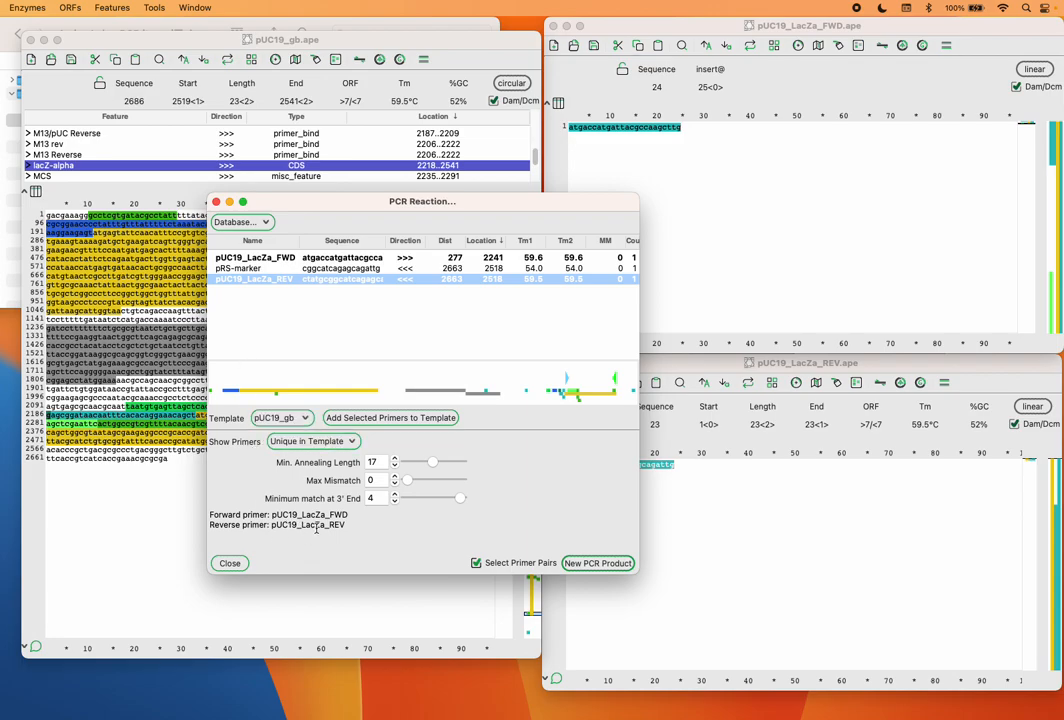
{"action": "left_click", "coordinate": [588, 567]}
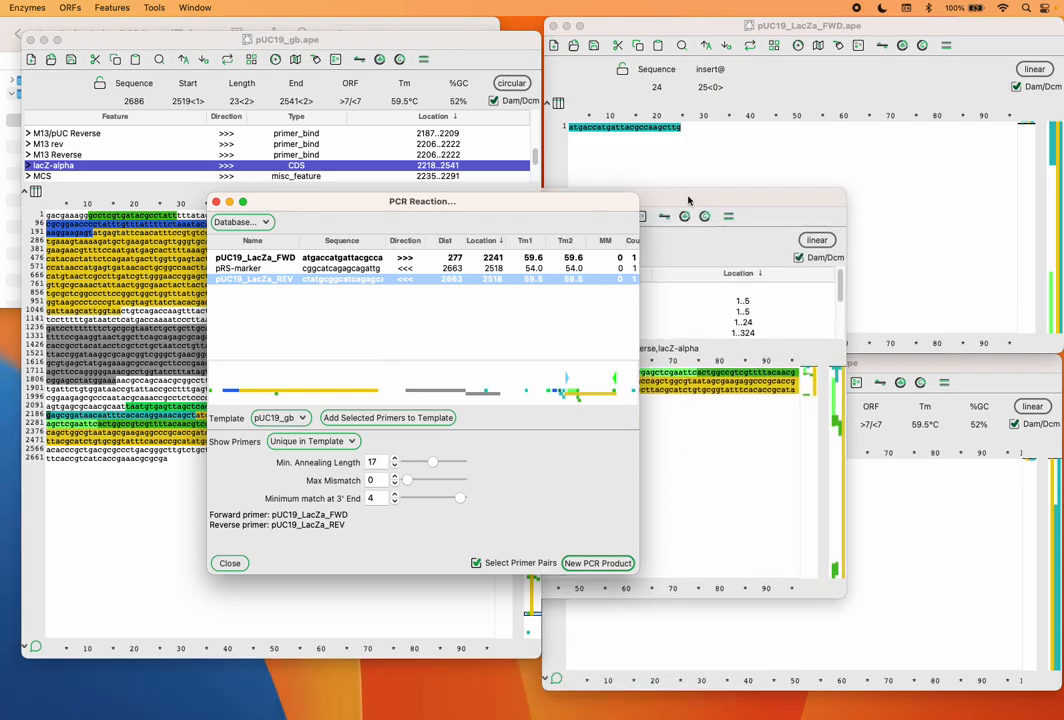
- Close the PCR Reaction dialog and place the new PCR product window in front of the plasmid and primer windows
{"action": "left_click_drag", "start_coordinate": [476, 201], "coordinate": [286, 44]}
{"action": "left_click_drag", "start_coordinate": [658, 197], "coordinate": [795, 158]}
{"action": "left_click", "coordinate": [40, 406]}
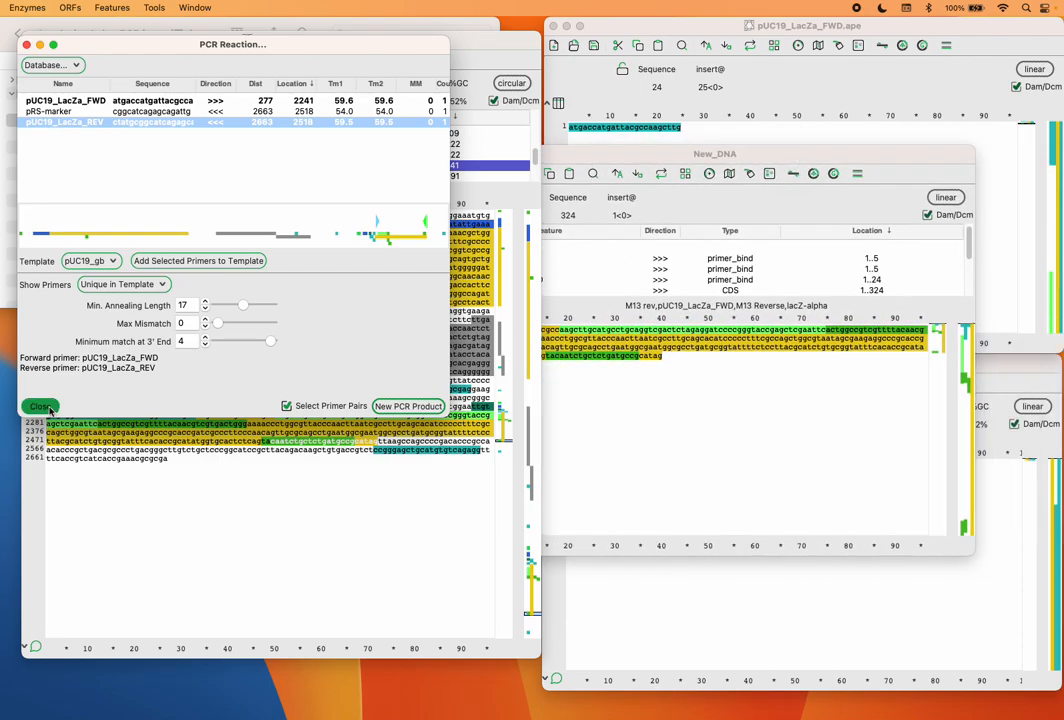
{"action": "left_click_drag", "start_coordinate": [665, 153], "coordinate": [484, 133]}
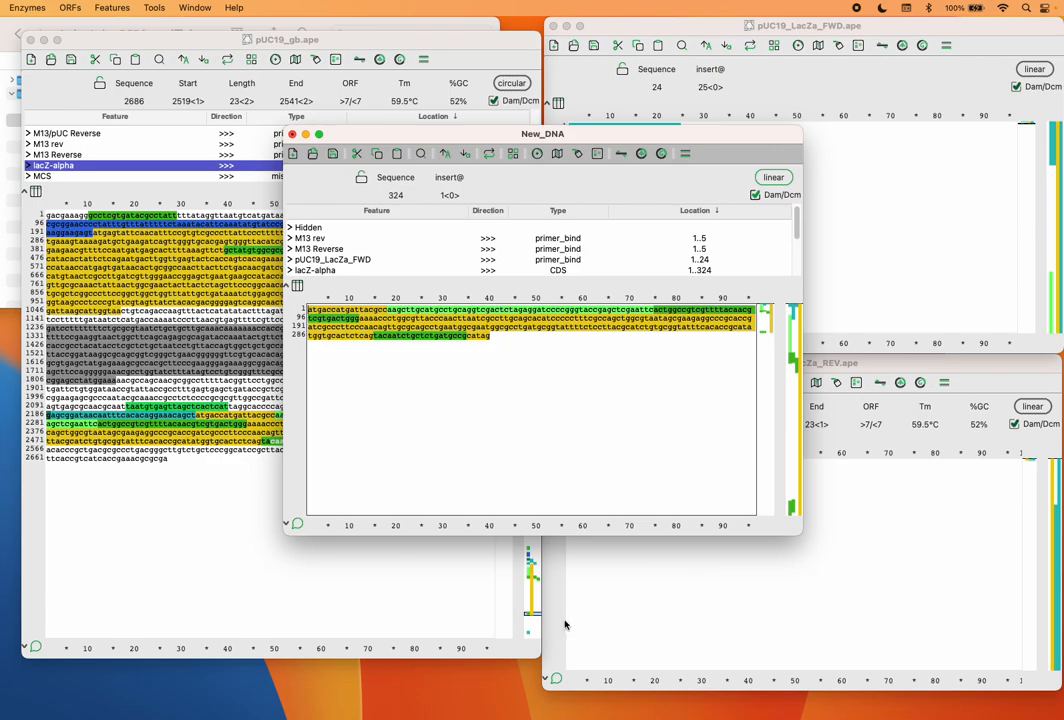
- Bring the reverse primer window forward and move it over the PCR product window
{"action": "left_click", "coordinate": [645, 622]}
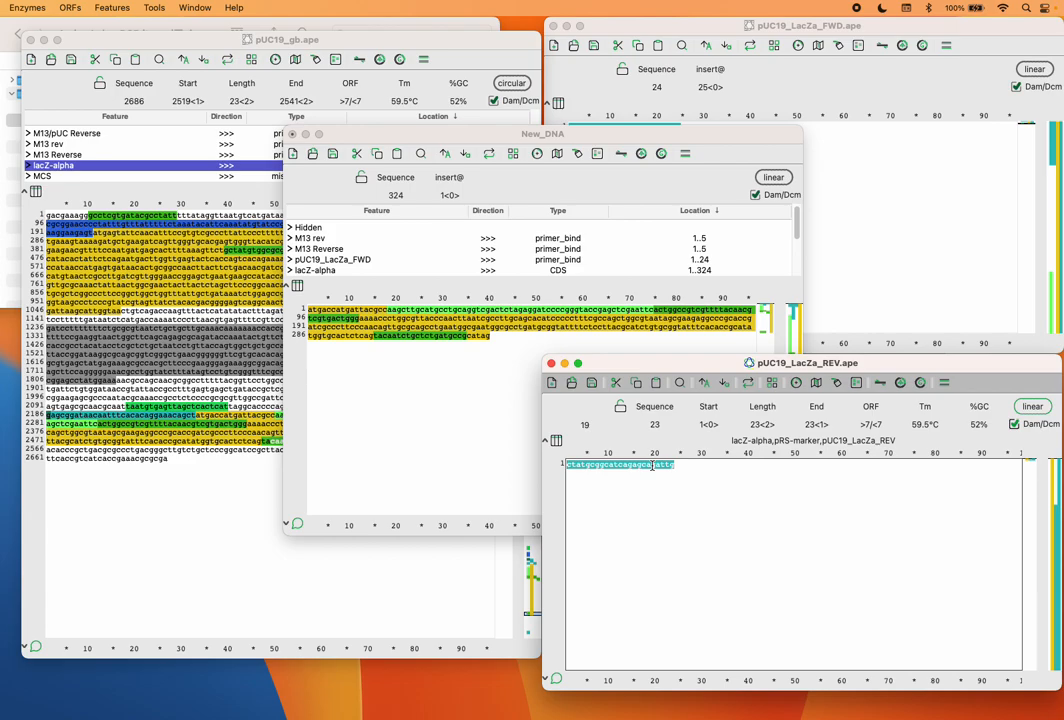
{"action": "left_click", "coordinate": [430, 405]}
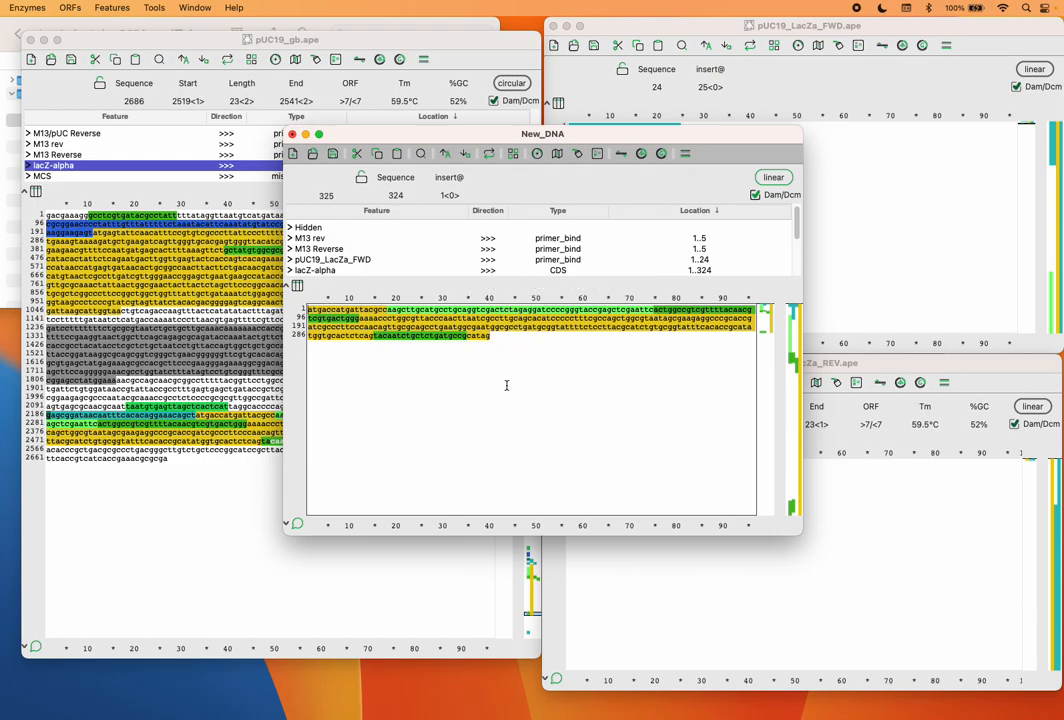
{"action": "left_click", "coordinate": [884, 483]}
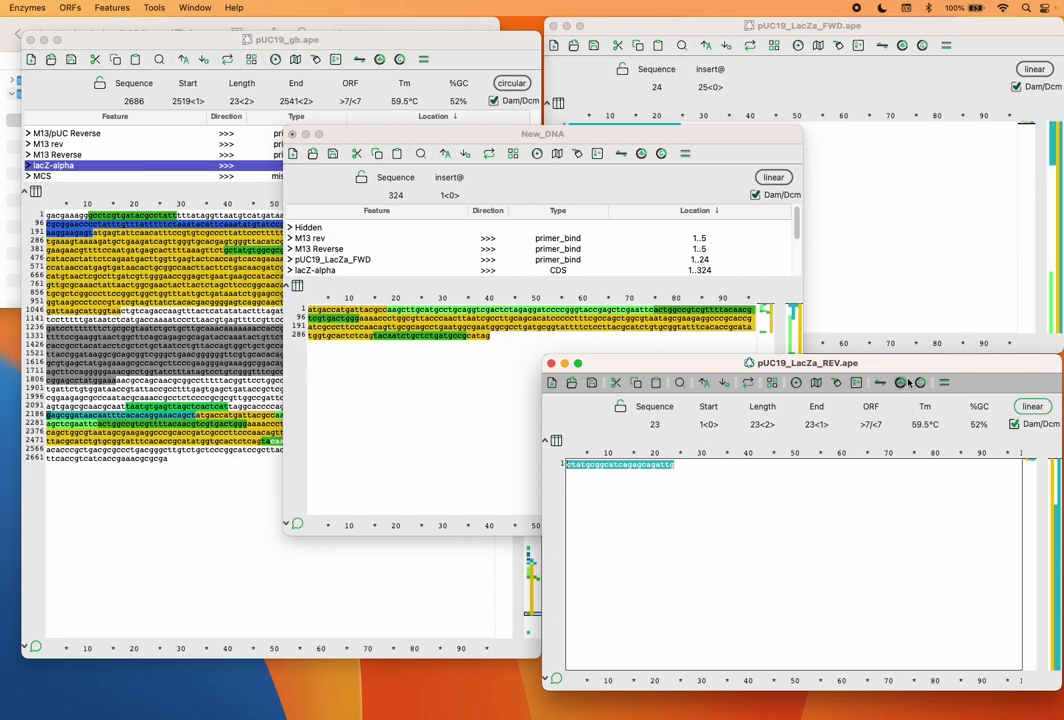
{"action": "left_click_drag", "start_coordinate": [912, 368], "coordinate": [680, 262]}
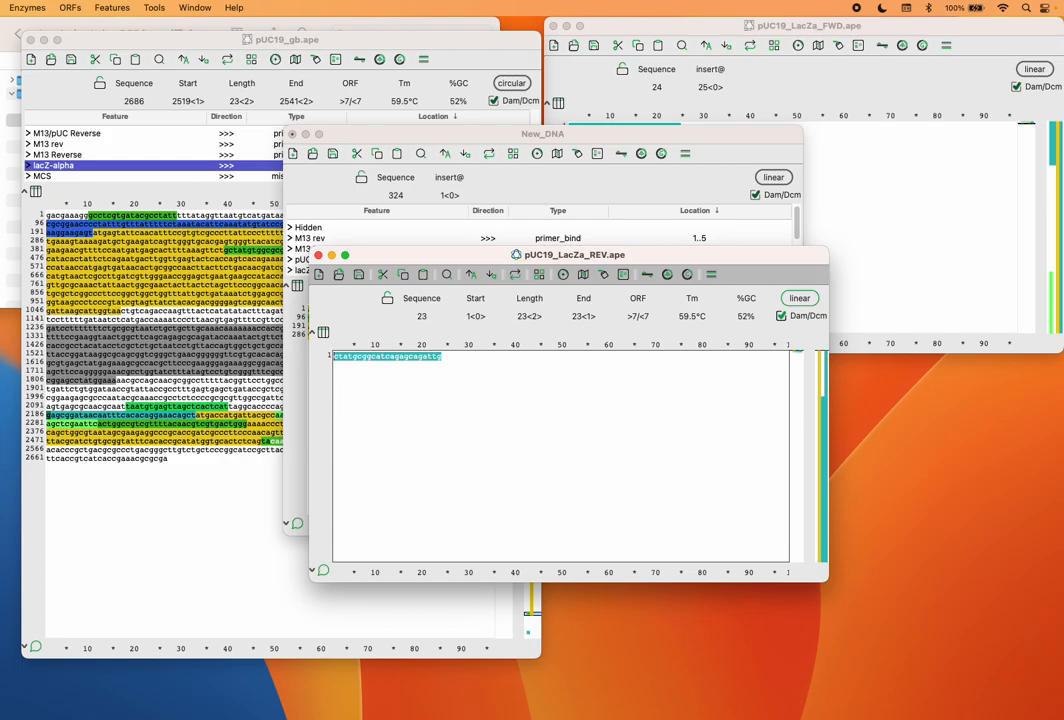
- Switch to Firefox, enlarge its window downward, and search the web for "idt dna" in a new tab
{"action": "left_click_drag", "start_coordinate": [429, 719], "coordinate": [568, 97]}
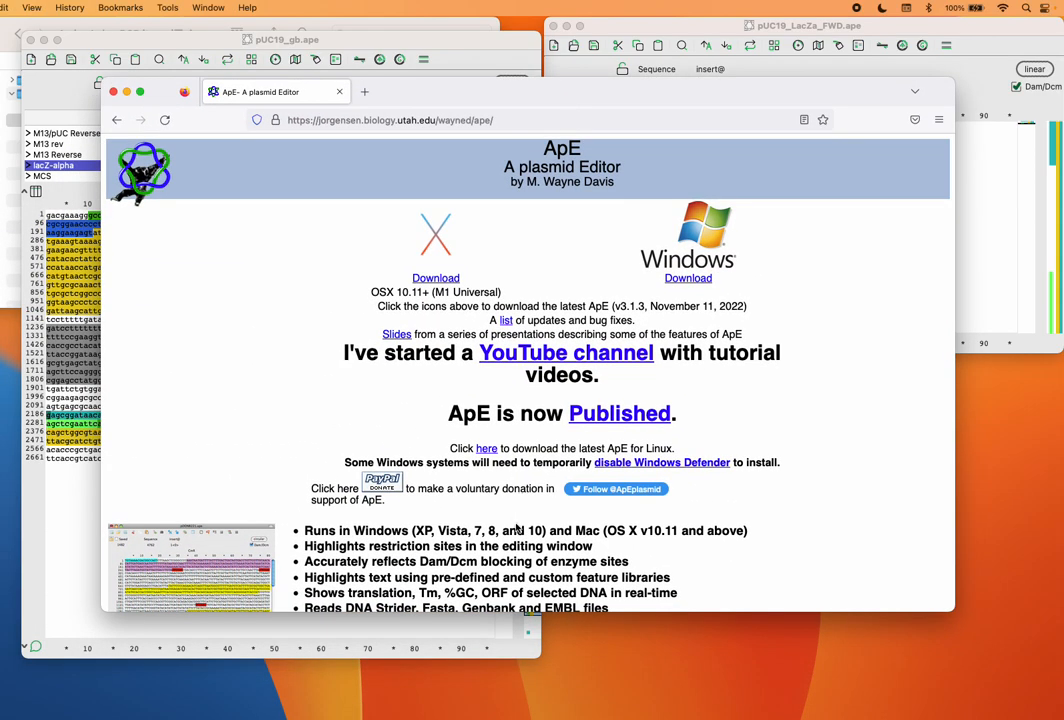
{"action": "left_click_drag", "start_coordinate": [594, 610], "coordinate": [600, 676]}
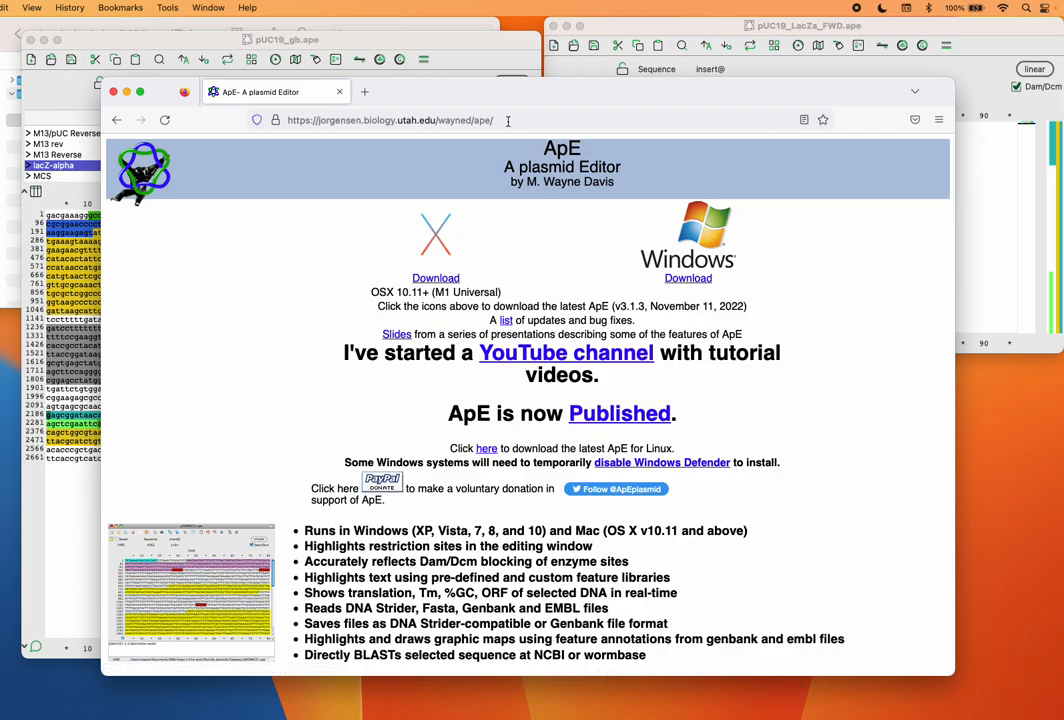
{"action": "left_click", "coordinate": [364, 92]}
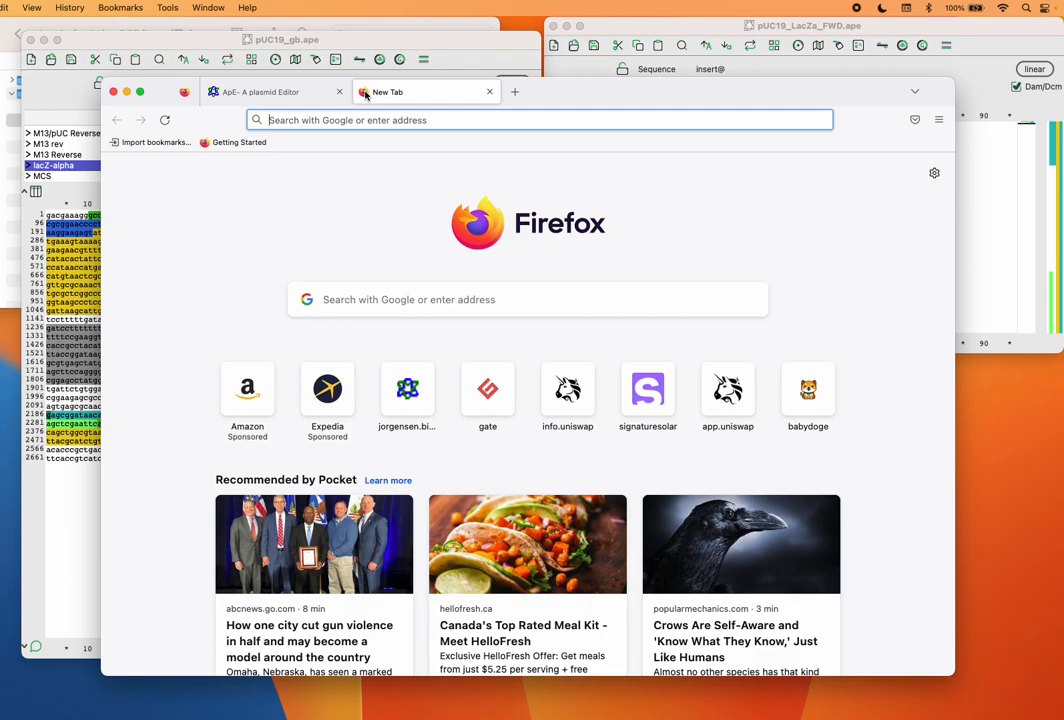
{"action": "type", "text": "idt"}
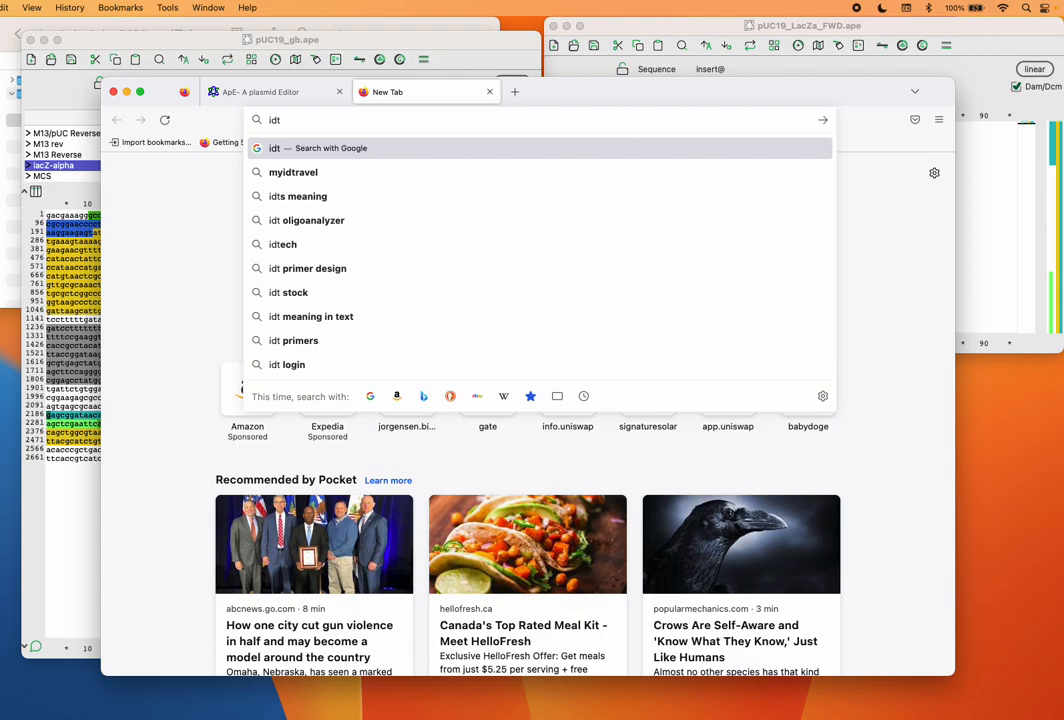
{"action": "type", "text": " dna"}
{"action": "key", "text": "Return"}
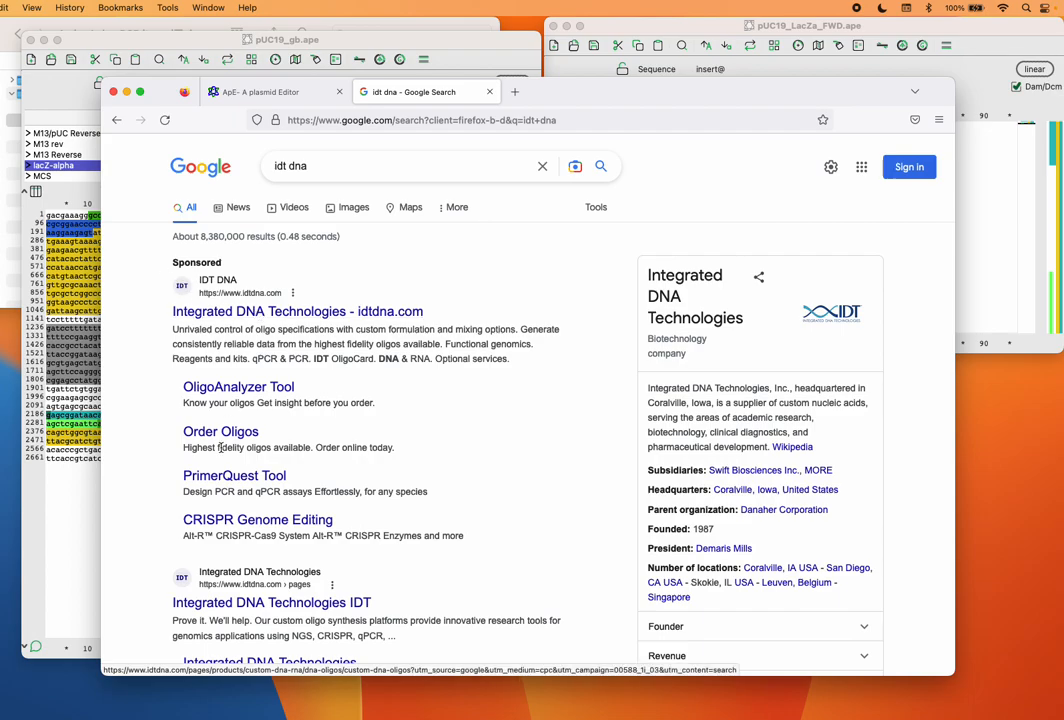
- Open the Integrated DNA Technologies website from the search results and accept all cookies
{"action": "scroll", "coordinate": [222, 452], "scroll_direction": "down", "scroll_amount": 2}
{"action": "scroll", "coordinate": [214, 501], "scroll_direction": "up", "scroll_amount": 1}
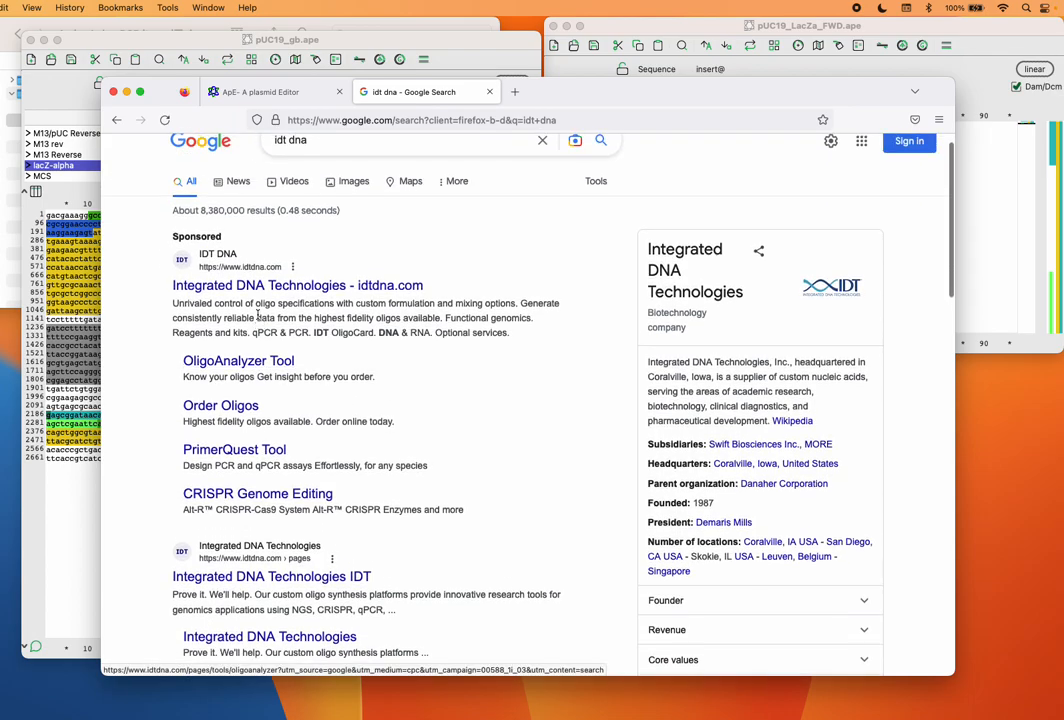
{"action": "scroll", "coordinate": [214, 501], "scroll_direction": "down", "scroll_amount": 2}
{"action": "left_click", "coordinate": [228, 508]}
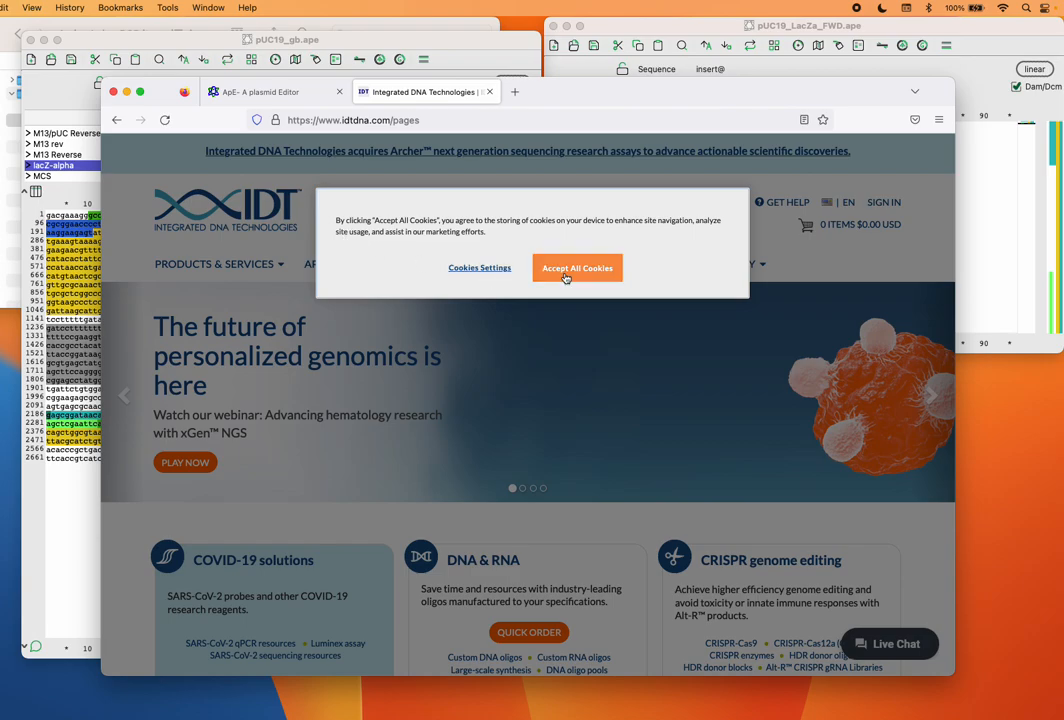
{"action": "left_click", "coordinate": [566, 276]}
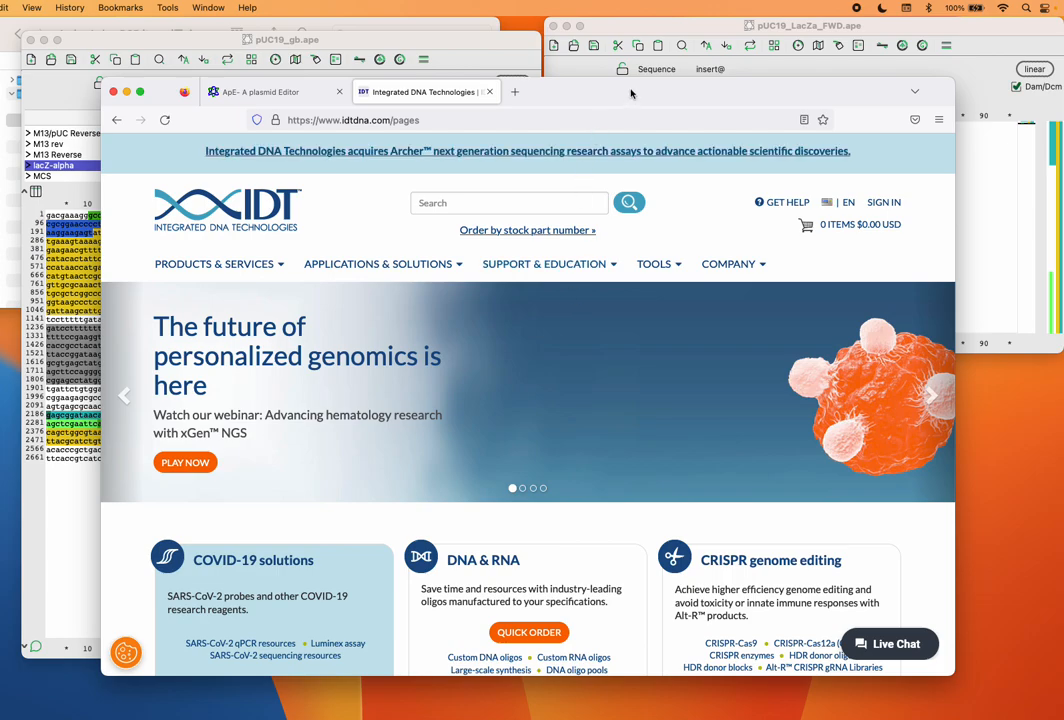
- Move the browser window slightly up and left, and bring the IDT page back to the front after viewing the forward primer
{"action": "left_click_drag", "start_coordinate": [630, 93], "coordinate": [630, 70]}
{"action": "left_click_drag", "start_coordinate": [610, 62], "coordinate": [609, 62]}
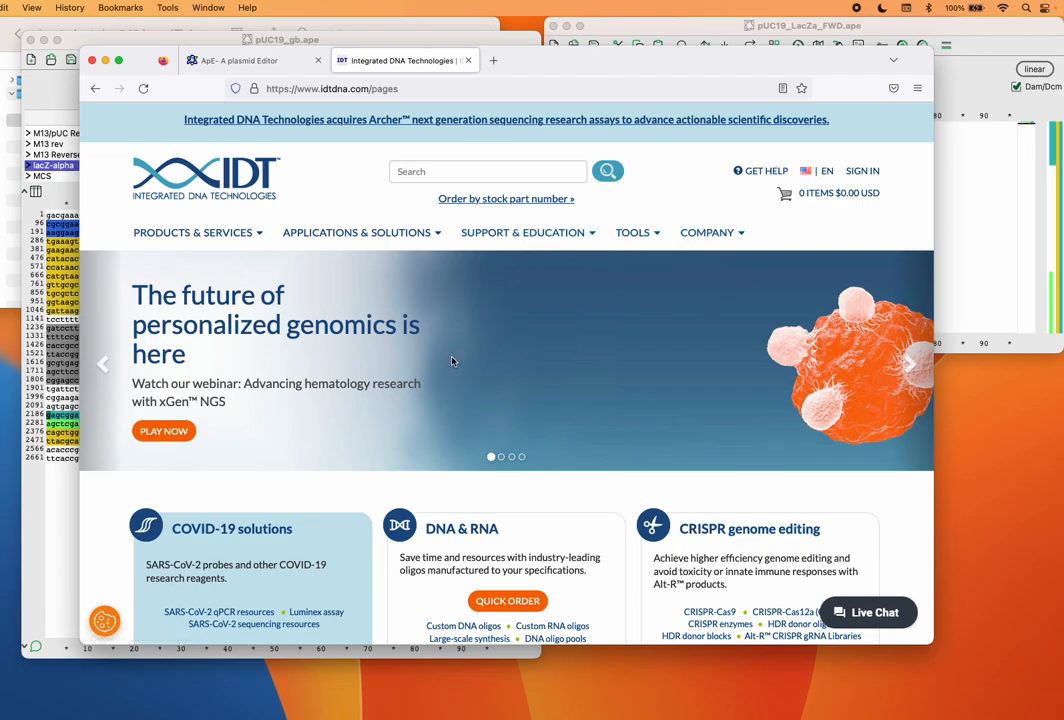
{"action": "left_click", "coordinate": [967, 209]}
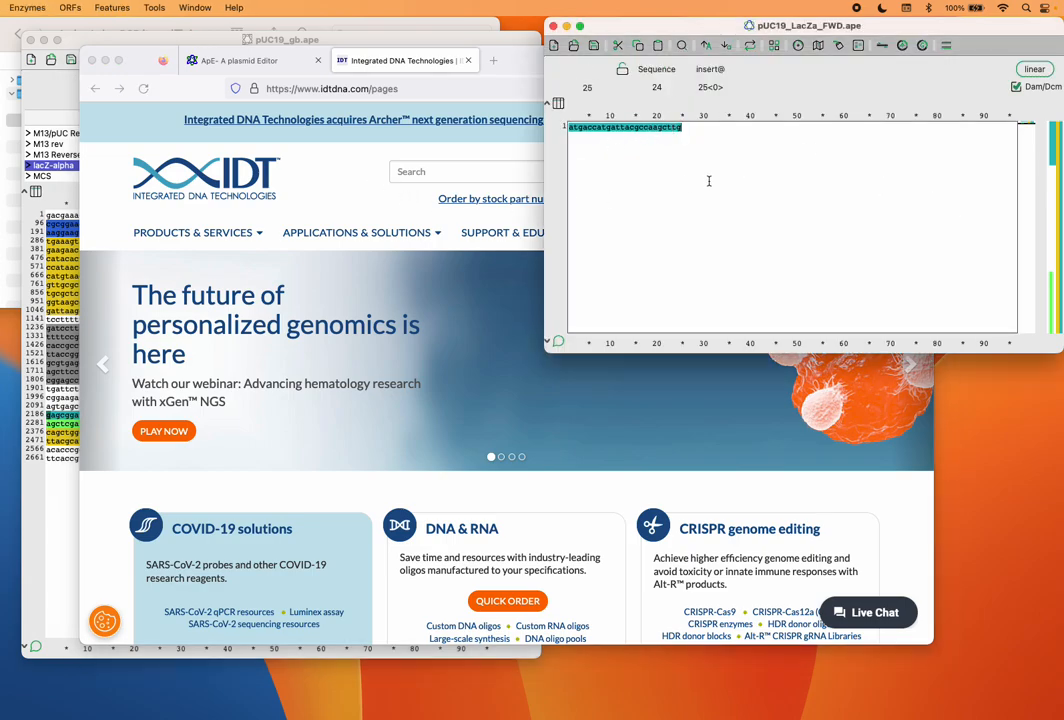
{"action": "left_click", "coordinate": [321, 204]}
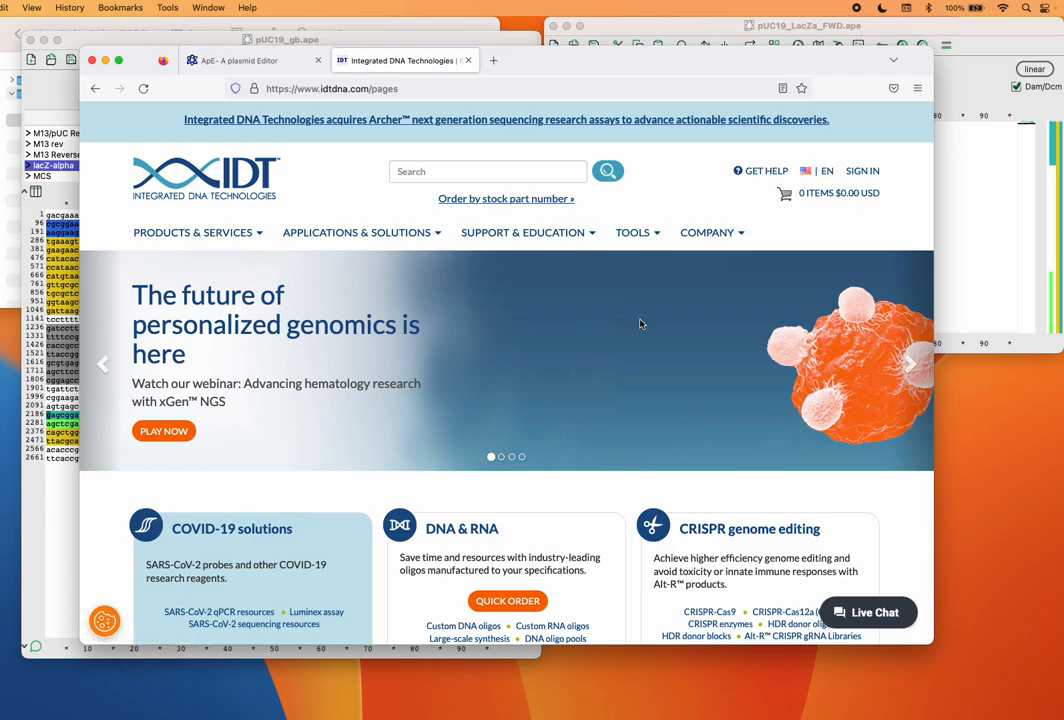